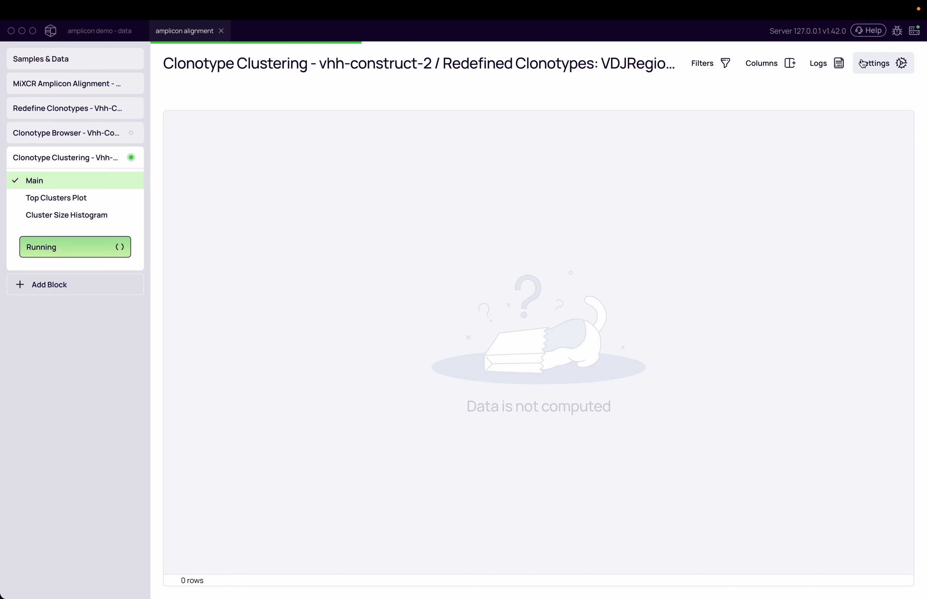
Step: Review the clustering block's settings, including the advanced settings section, then close the panel
{"action": "left_click", "coordinate": [874, 63]}
{"action": "left_click", "coordinate": [778, 322]}
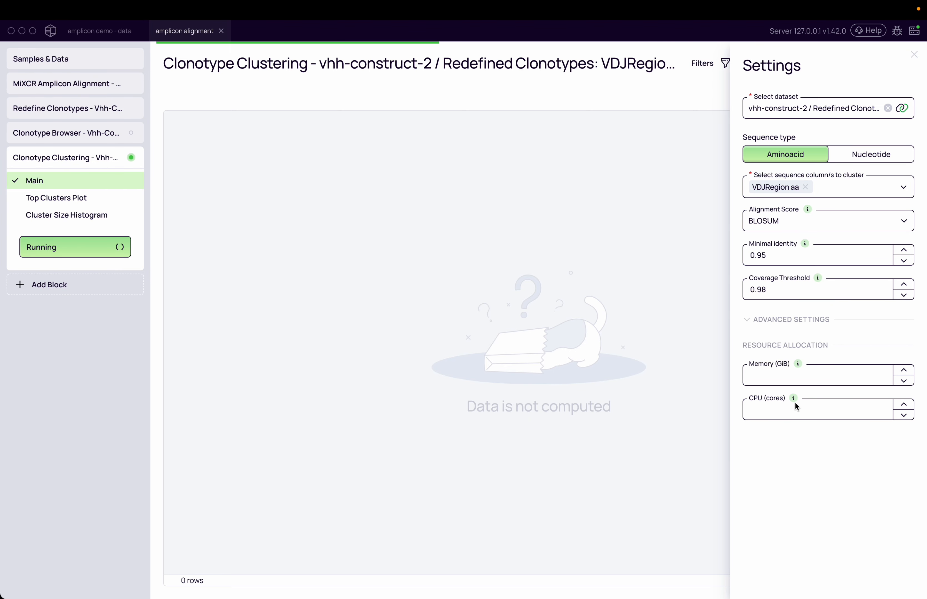
{"action": "left_click", "coordinate": [769, 322]}
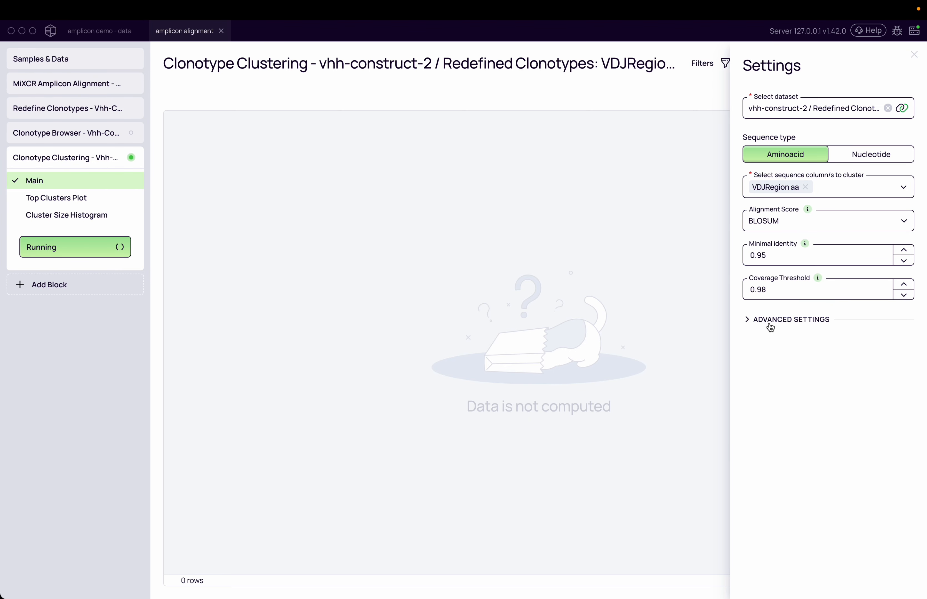
{"action": "left_click", "coordinate": [643, 94]}
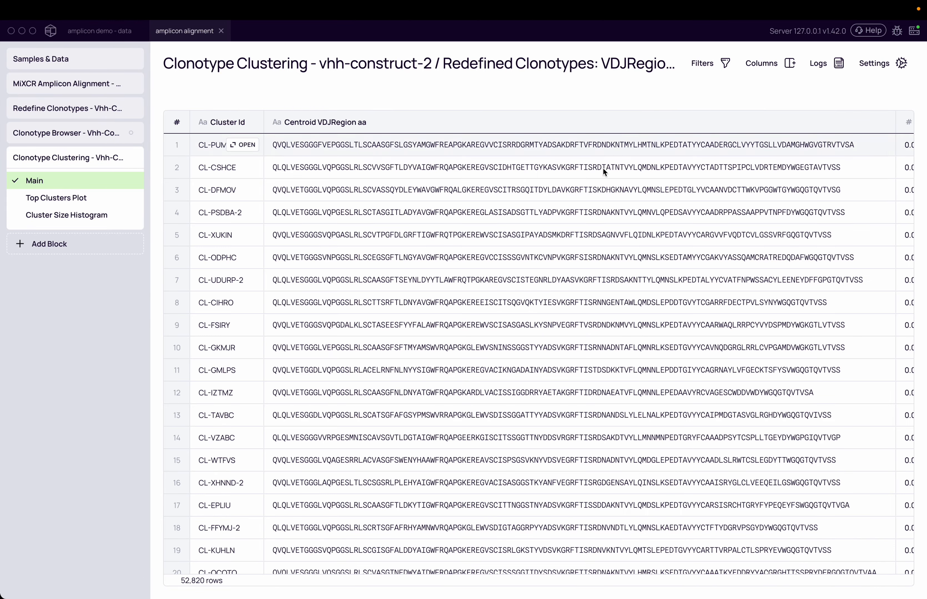
Step: Sort the clusters table by Cluster Size in descending order
{"action": "scroll", "coordinate": [566, 325], "scroll_direction": "right", "scroll_amount": 10}
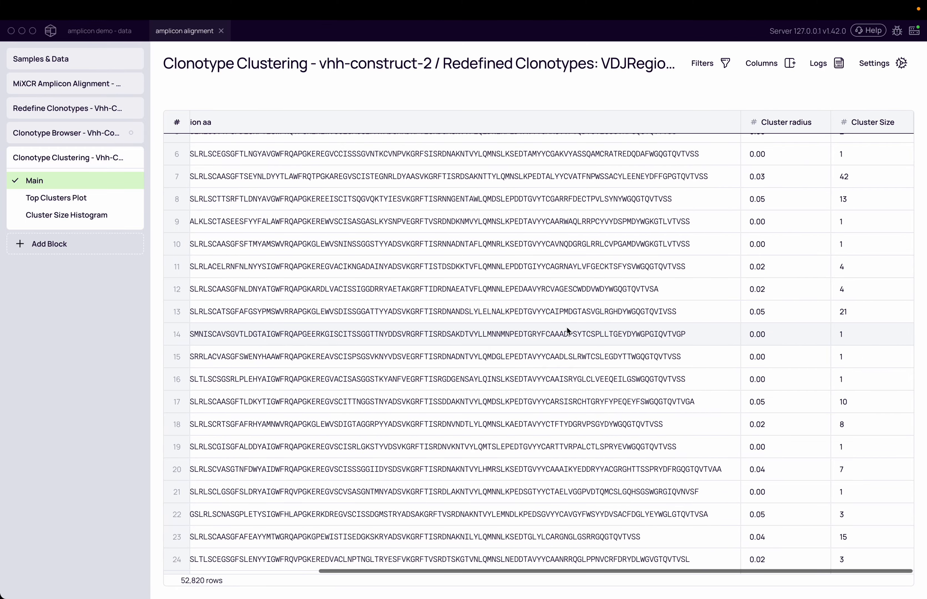
{"action": "scroll", "coordinate": [566, 327], "scroll_direction": "left", "scroll_amount": 10}
{"action": "scroll", "coordinate": [566, 327], "scroll_direction": "down", "scroll_amount": 3}
{"action": "scroll", "coordinate": [567, 327], "scroll_direction": "right", "scroll_amount": 10}
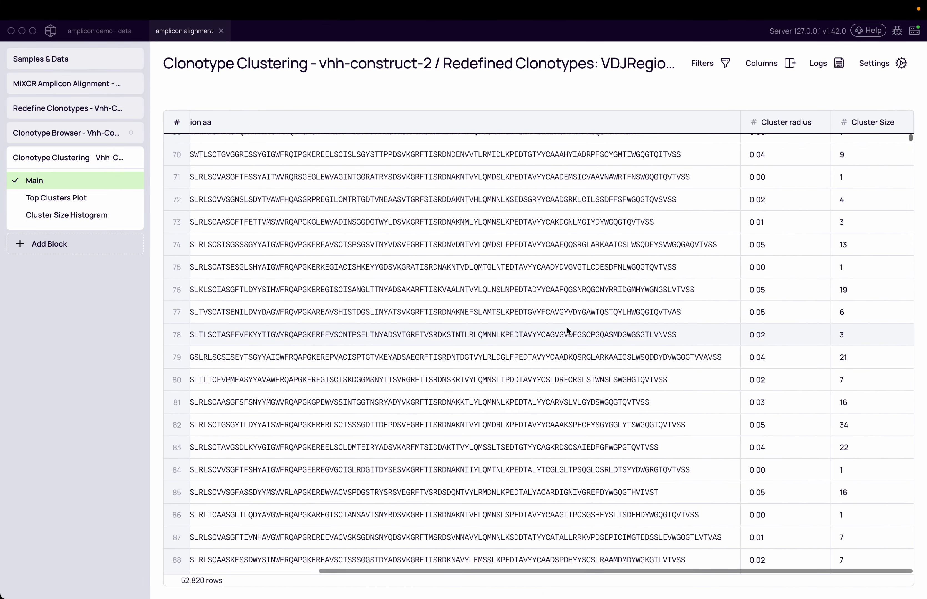
{"action": "scroll", "coordinate": [567, 331], "scroll_direction": "up", "scroll_amount": 3}
{"action": "scroll", "coordinate": [567, 331], "scroll_direction": "left", "scroll_amount": 10}
{"action": "scroll", "coordinate": [567, 330], "scroll_direction": "right", "scroll_amount": 10}
{"action": "scroll", "coordinate": [567, 329], "scroll_direction": "left", "scroll_amount": 10}
{"action": "scroll", "coordinate": [571, 325], "scroll_direction": "right", "scroll_amount": 10}
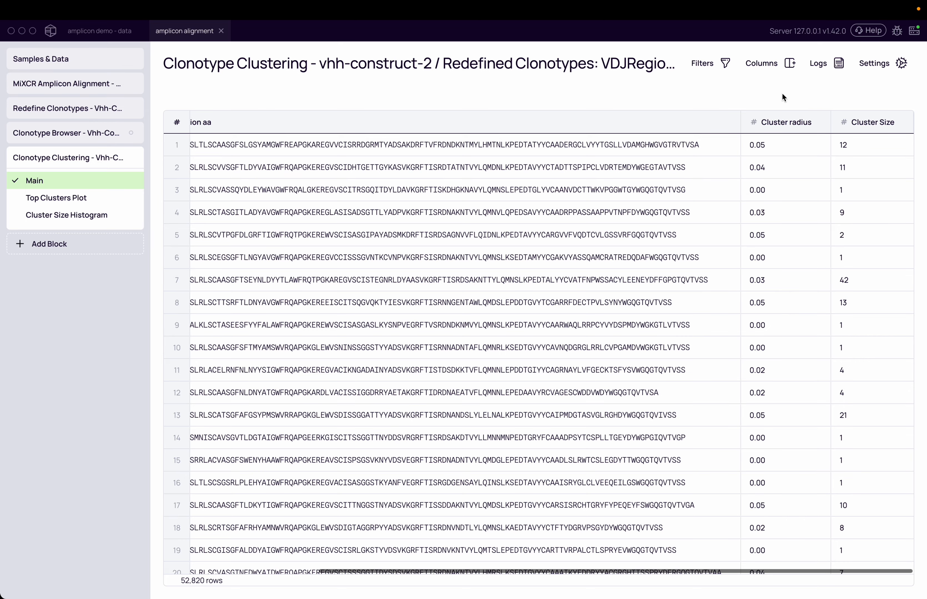
{"action": "left_click", "coordinate": [861, 122]}
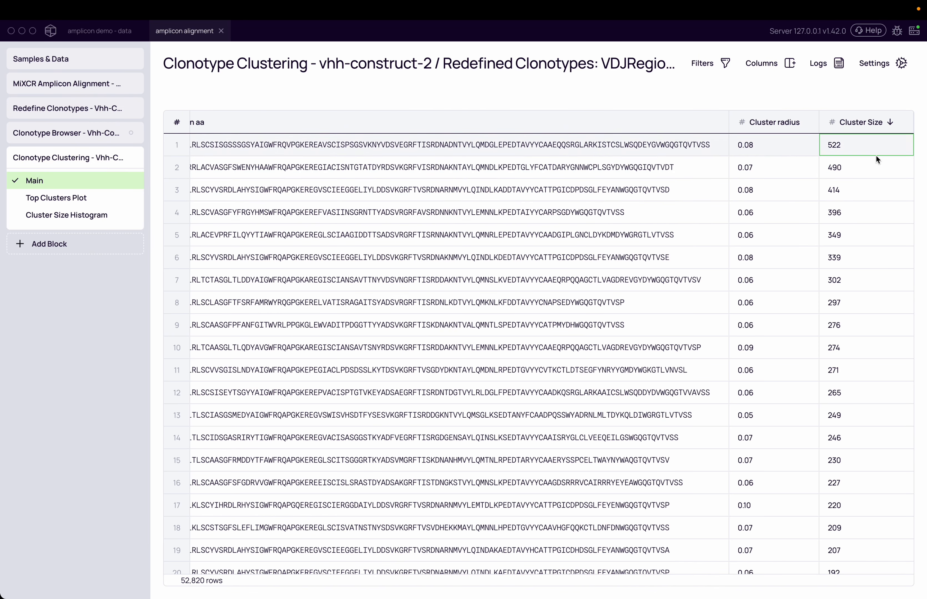
Step: Open the Cluster Size Histogram view of the clustering block
{"action": "scroll", "coordinate": [868, 262], "scroll_direction": "down", "scroll_amount": 5}
{"action": "scroll", "coordinate": [868, 263], "scroll_direction": "up", "scroll_amount": 5}
{"action": "scroll", "coordinate": [868, 263], "scroll_direction": "left", "scroll_amount": 10}
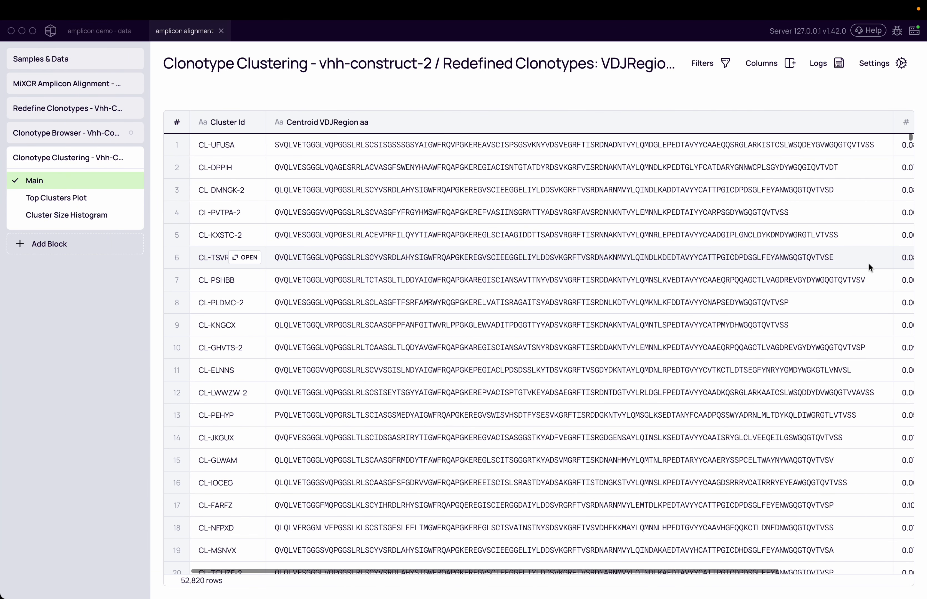
{"action": "left_click", "coordinate": [79, 216]}
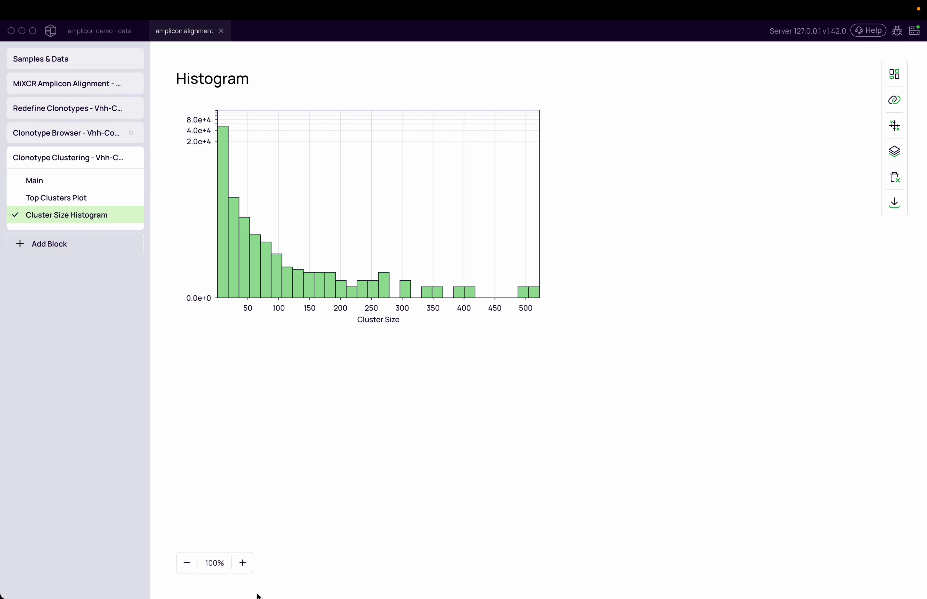
Step: Zoom the histogram to 150% and inspect the first bin's amount
{"action": "left_click", "coordinate": [239, 564]}
{"action": "left_click", "coordinate": [237, 567]}
{"action": "left_click", "coordinate": [236, 568]}
{"action": "left_click", "coordinate": [237, 568]}
{"action": "left_click", "coordinate": [237, 568]}
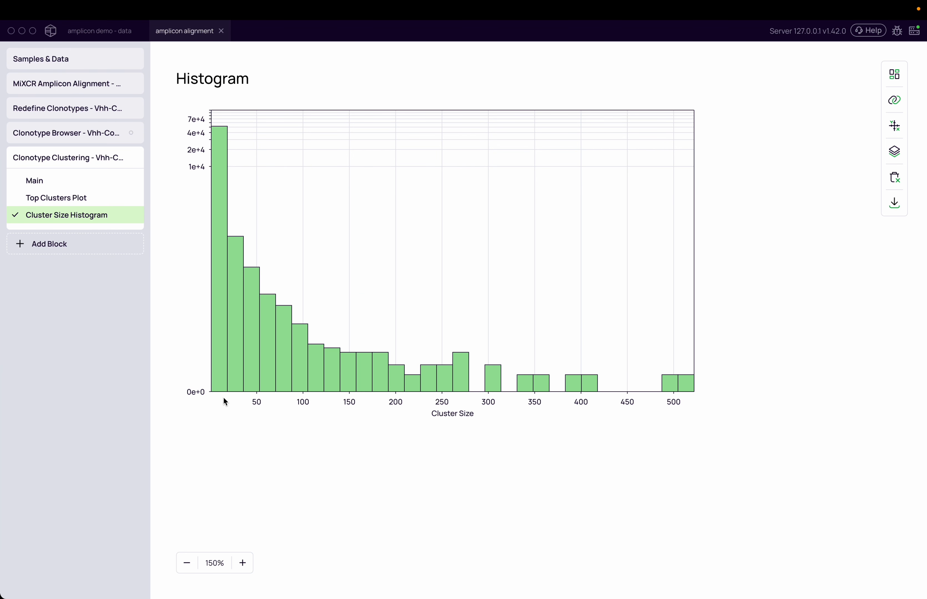
{"action": "mouse_move", "coordinate": [225, 141]}
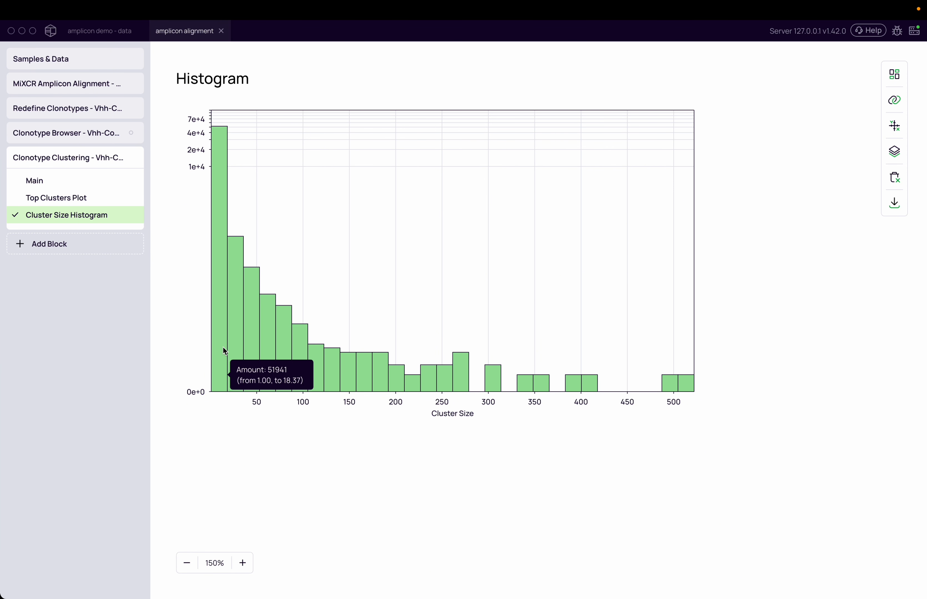
Step: Set the histogram's bins count to 70 in the axes settings and close the panel
{"action": "left_click", "coordinate": [894, 126]}
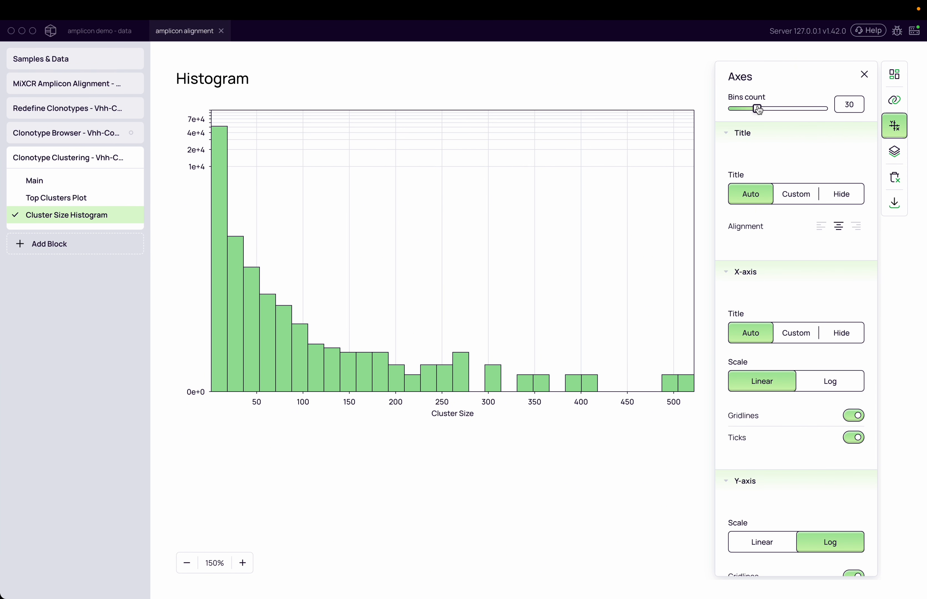
{"action": "left_click_drag", "start_coordinate": [793, 114], "coordinate": [798, 114]}
{"action": "mouse_move", "coordinate": [218, 341]}
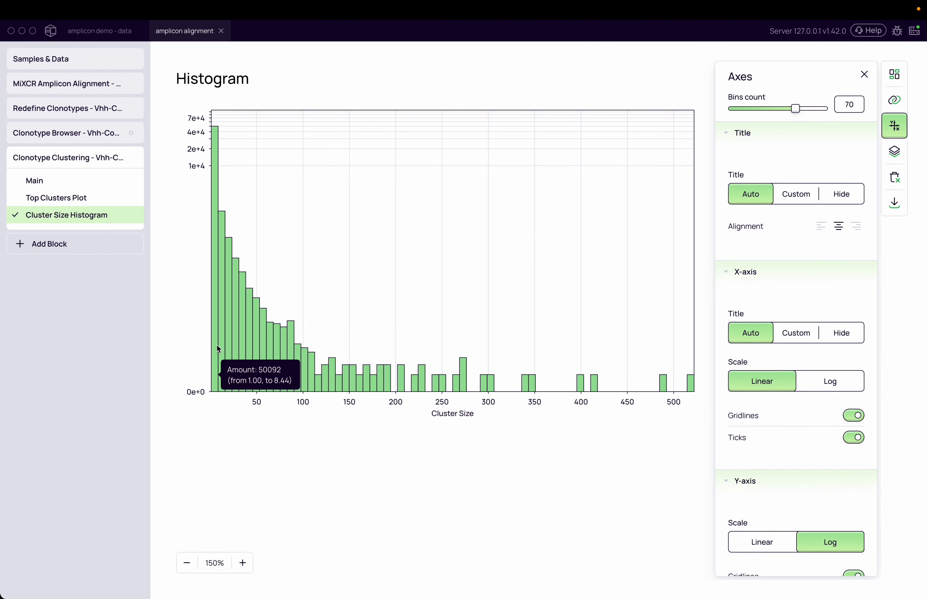
{"action": "left_click", "coordinate": [314, 489]}
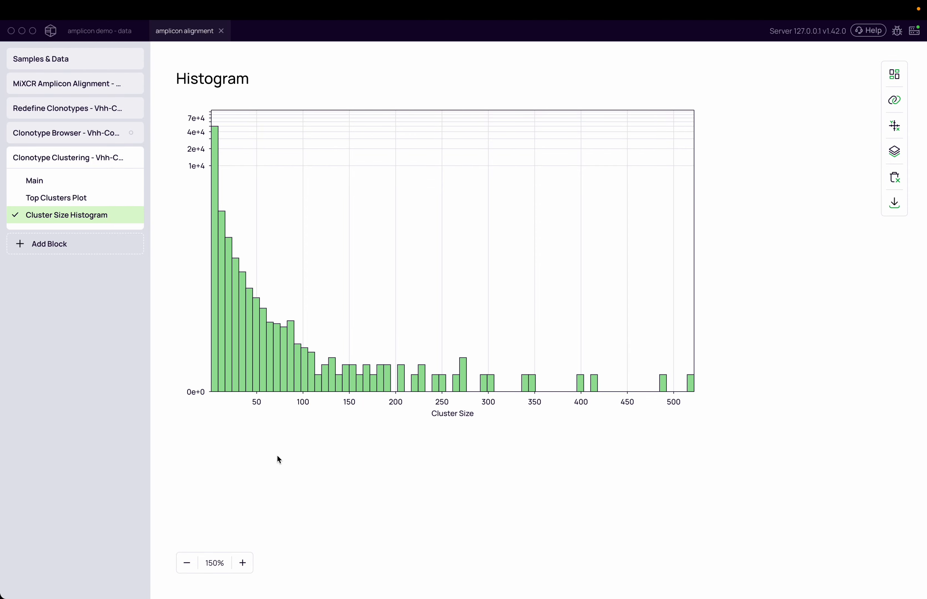
Step: Return to the Main clusters table and browse the centroid sequences, cluster radii and sizes
{"action": "left_click", "coordinate": [28, 181]}
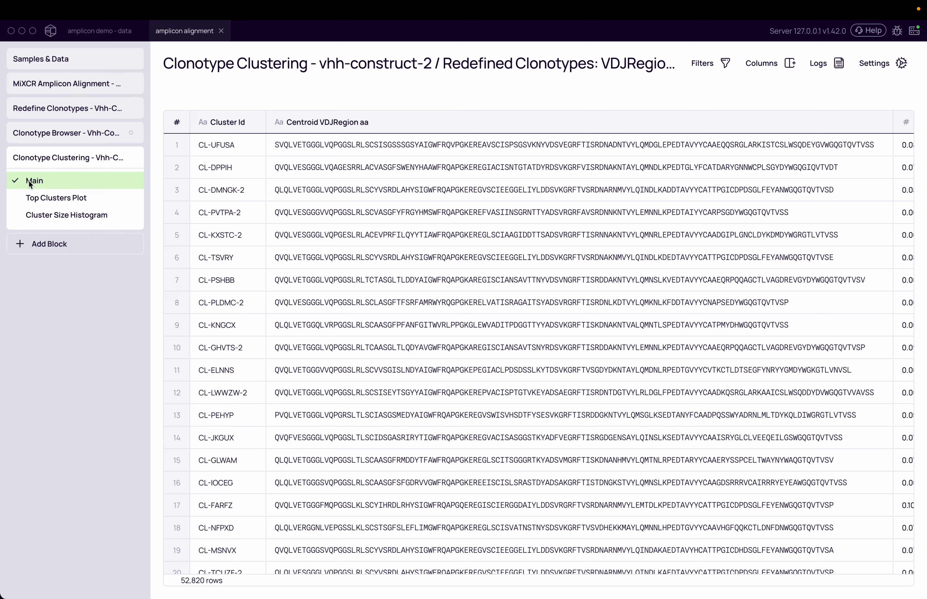
{"action": "scroll", "coordinate": [452, 216], "scroll_direction": "right", "scroll_amount": 5}
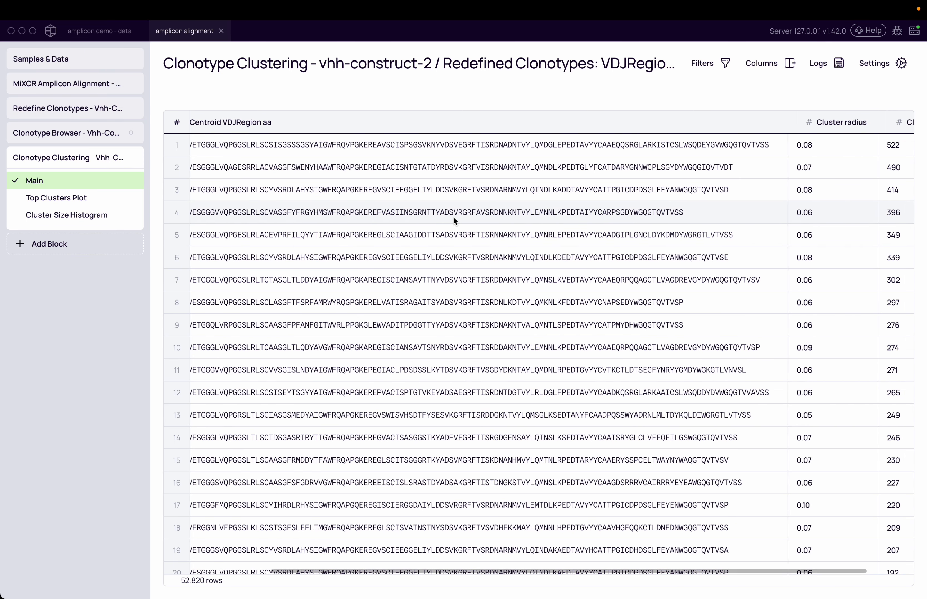
{"action": "scroll", "coordinate": [647, 430], "scroll_direction": "down", "scroll_amount": 2}
{"action": "scroll", "coordinate": [647, 429], "scroll_direction": "up", "scroll_amount": 2}
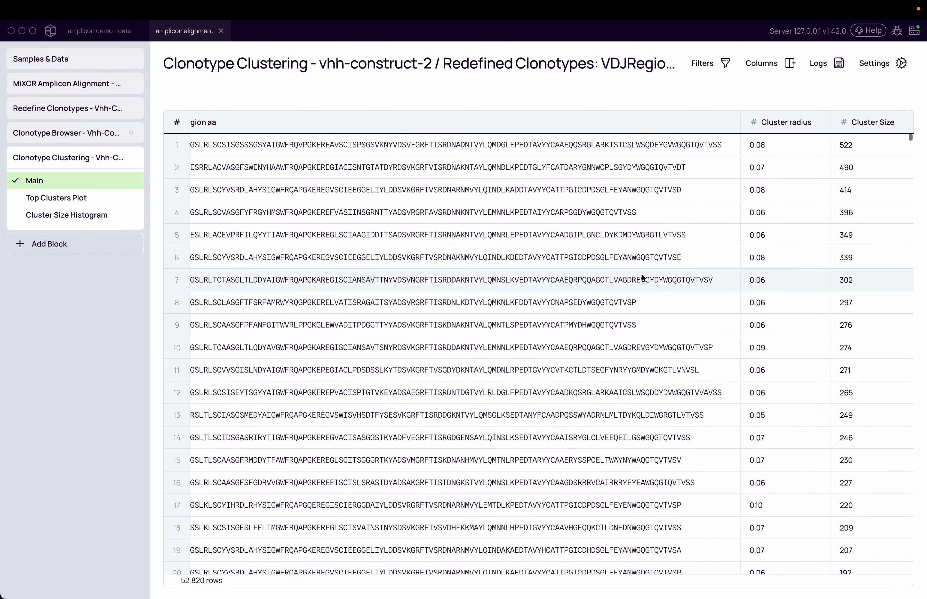
{"action": "scroll", "coordinate": [635, 259], "scroll_direction": "left", "scroll_amount": 5}
{"action": "left_click", "coordinate": [417, 144]}
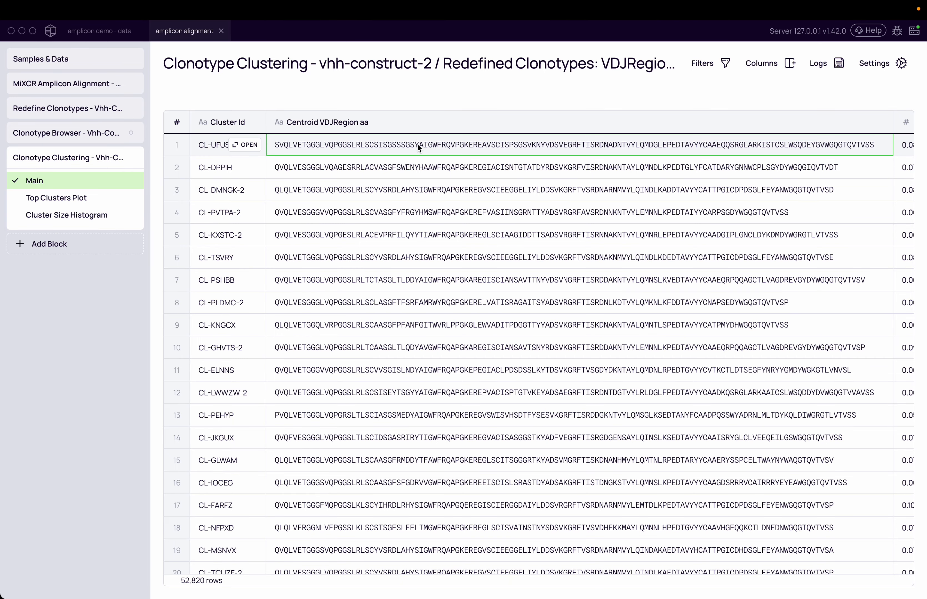
{"action": "scroll", "coordinate": [524, 237], "scroll_direction": "right", "scroll_amount": 3}
{"action": "scroll", "coordinate": [525, 237], "scroll_direction": "left", "scroll_amount": 3}
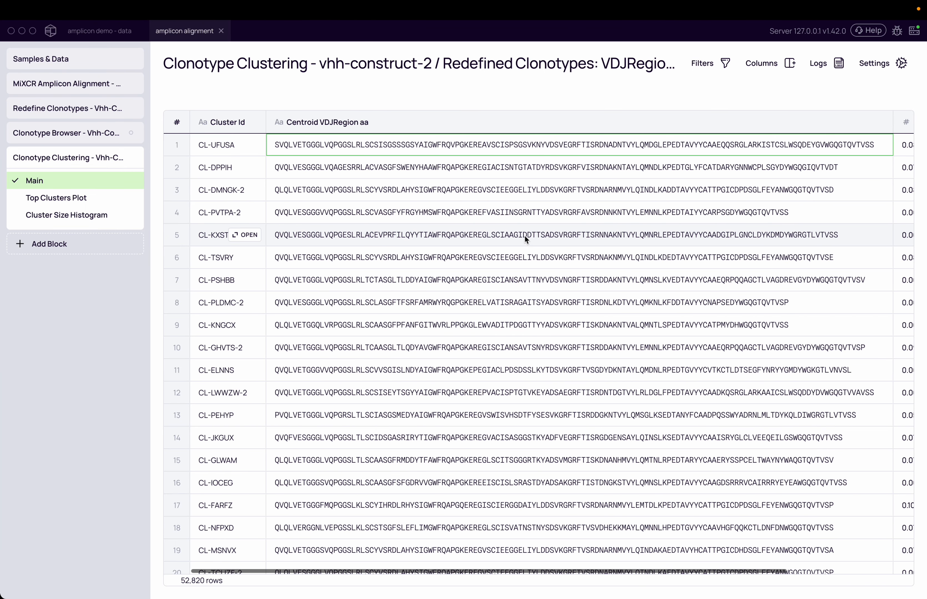
{"action": "scroll", "coordinate": [491, 279], "scroll_direction": "right", "scroll_amount": 3}
{"action": "scroll", "coordinate": [491, 279], "scroll_direction": "left", "scroll_amount": 3}
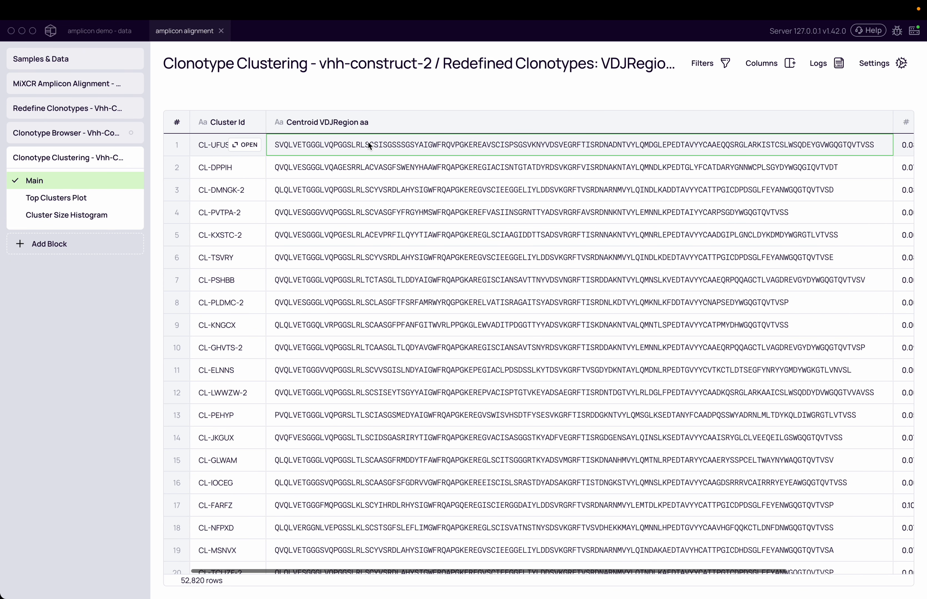
{"action": "scroll", "coordinate": [549, 253], "scroll_direction": "right", "scroll_amount": 3}
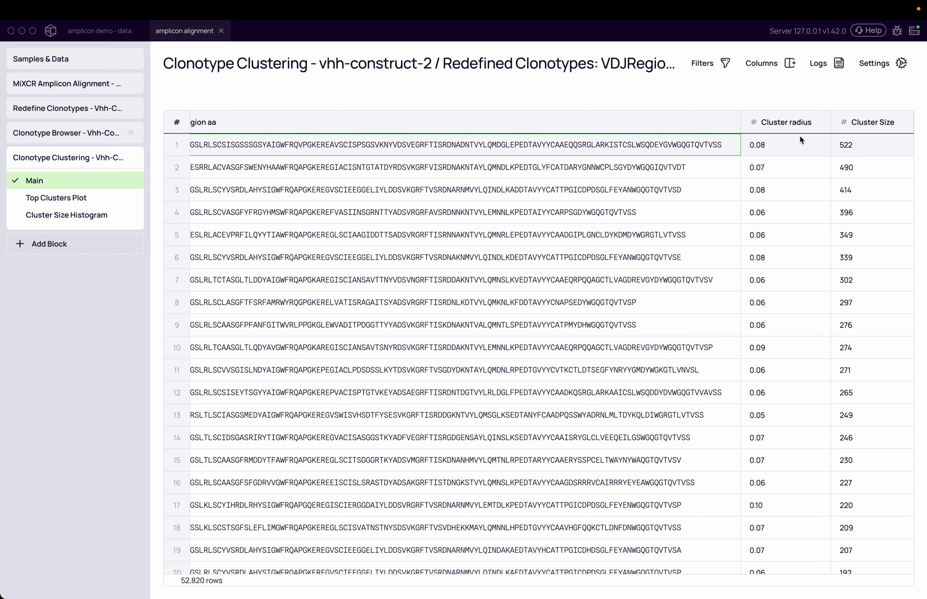
{"action": "scroll", "coordinate": [453, 173], "scroll_direction": "left", "scroll_amount": 8}
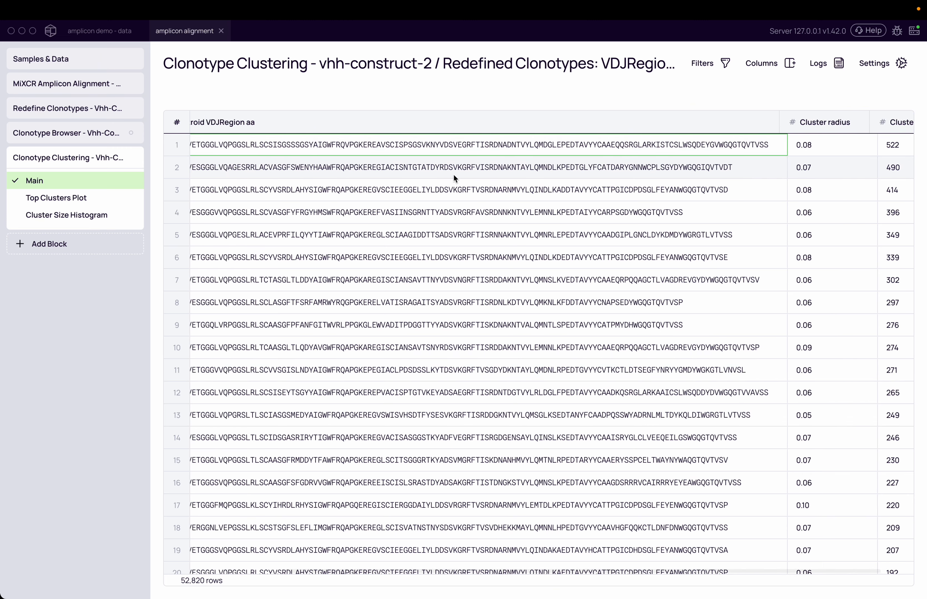
{"action": "scroll", "coordinate": [504, 183], "scroll_direction": "right", "scroll_amount": 5}
{"action": "scroll", "coordinate": [505, 183], "scroll_direction": "right", "scroll_amount": 2}
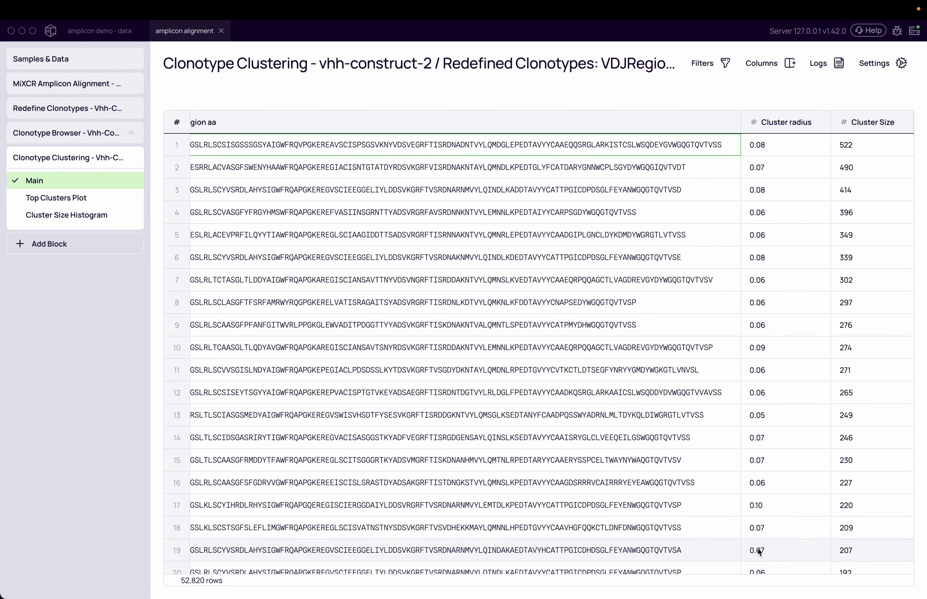
{"action": "scroll", "coordinate": [765, 537], "scroll_direction": "down", "scroll_amount": 2}
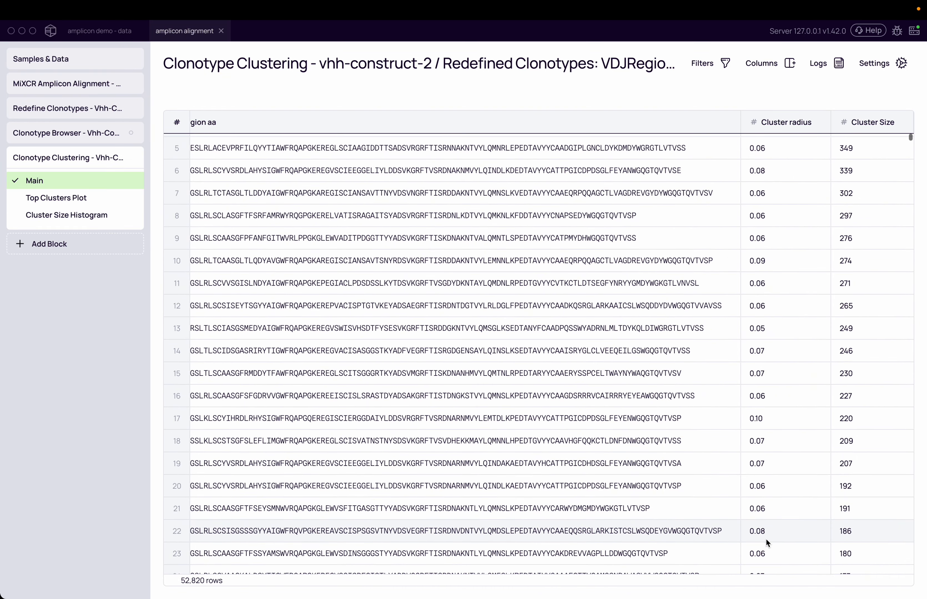
{"action": "scroll", "coordinate": [765, 519], "scroll_direction": "down", "scroll_amount": 2}
{"action": "scroll", "coordinate": [765, 520], "scroll_direction": "up", "scroll_amount": 3}
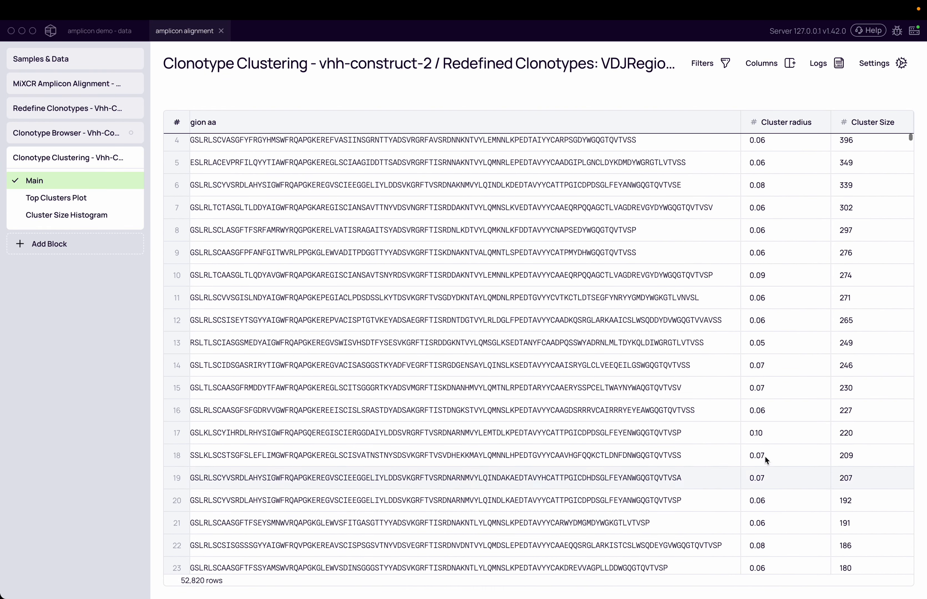
{"action": "scroll", "coordinate": [773, 311], "scroll_direction": "up", "scroll_amount": 2}
Step: Open the multiple sequence alignment for cluster CL-FARFZ
{"action": "left_click", "coordinate": [772, 150]}
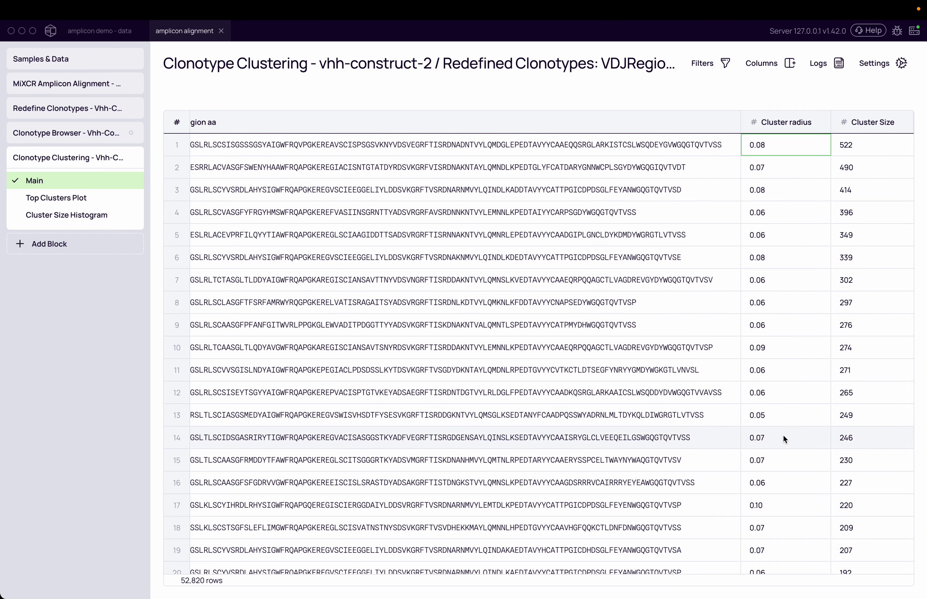
{"action": "left_click", "coordinate": [778, 505]}
{"action": "scroll", "coordinate": [778, 506], "scroll_direction": "down", "scroll_amount": 10}
{"action": "scroll", "coordinate": [778, 506], "scroll_direction": "up", "scroll_amount": 10}
{"action": "scroll", "coordinate": [778, 506], "scroll_direction": "down", "scroll_amount": 2}
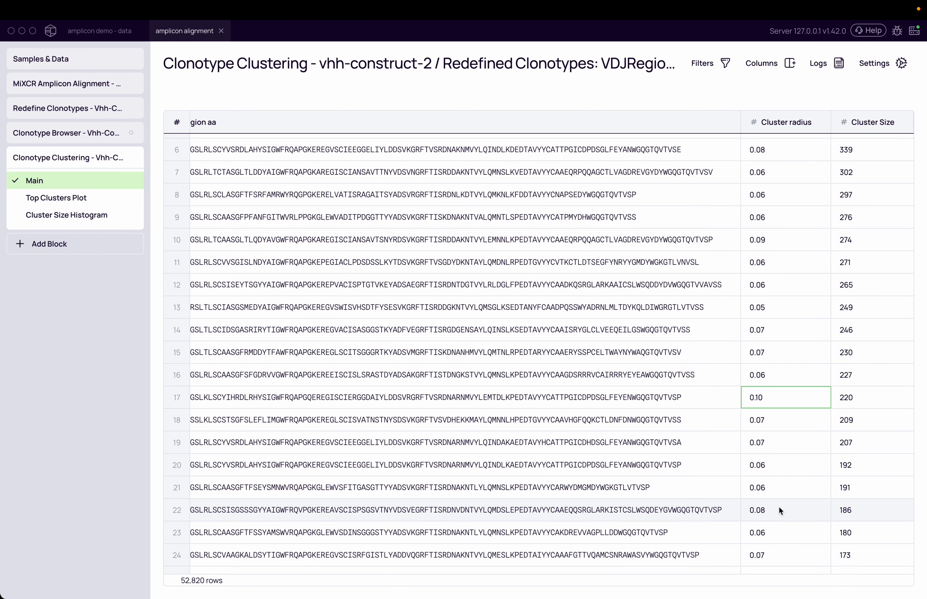
{"action": "scroll", "coordinate": [778, 505], "scroll_direction": "left", "scroll_amount": 5}
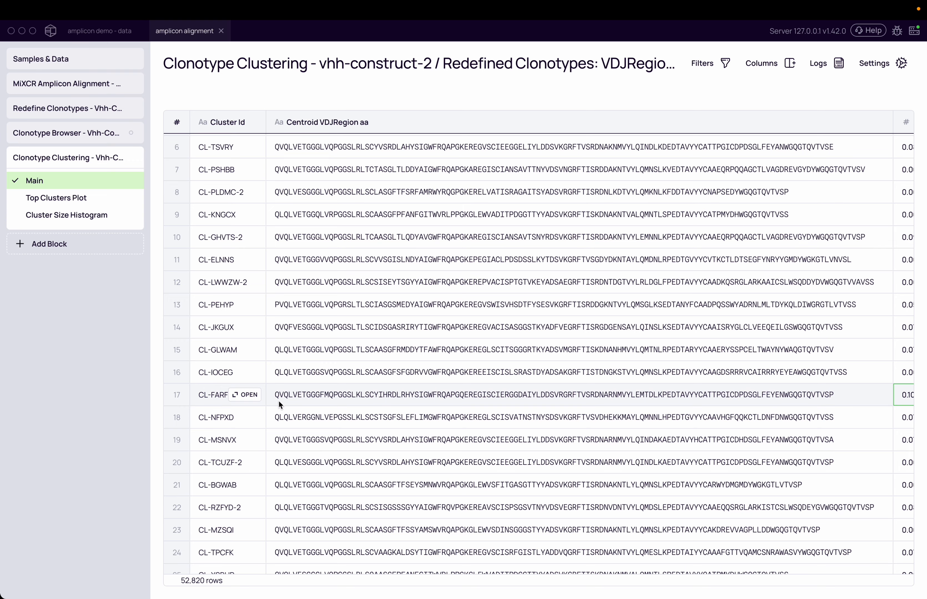
{"action": "left_click", "coordinate": [244, 395]}
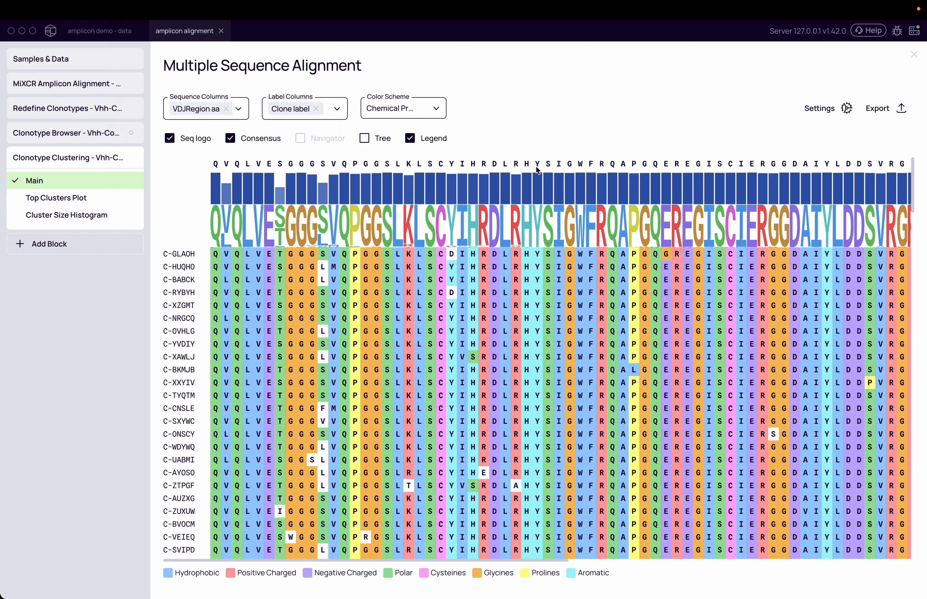
Step: Set the alignment's color scheme to CDRs
{"action": "left_click", "coordinate": [428, 113]}
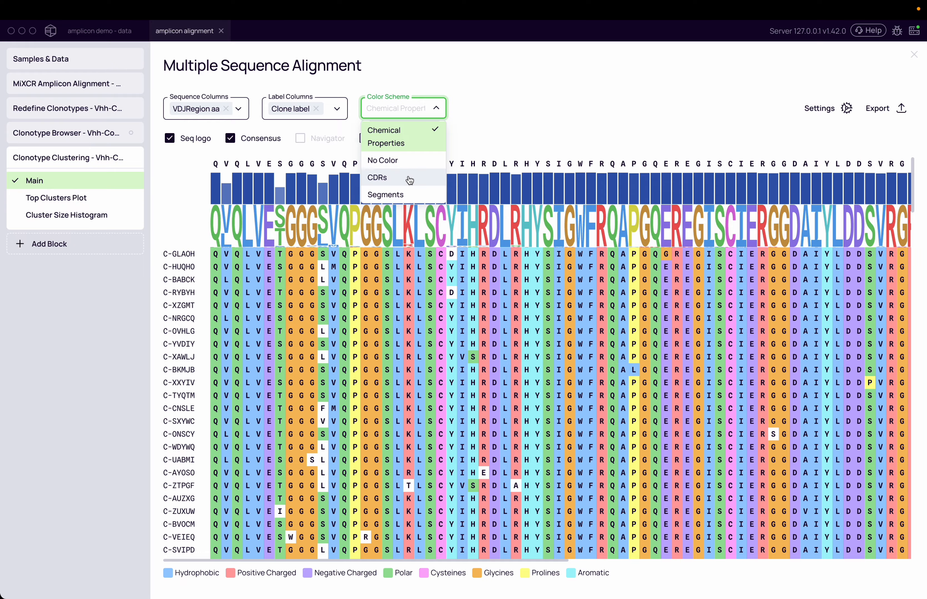
{"action": "left_click", "coordinate": [518, 341]}
{"action": "left_click", "coordinate": [423, 112]}
{"action": "left_click", "coordinate": [415, 177]}
Step: Scroll through the alignment to examine the highlighted CDR regions across sequences
{"action": "scroll", "coordinate": [534, 378], "scroll_direction": "right", "scroll_amount": 5}
{"action": "scroll", "coordinate": [526, 401], "scroll_direction": "down", "scroll_amount": 8}
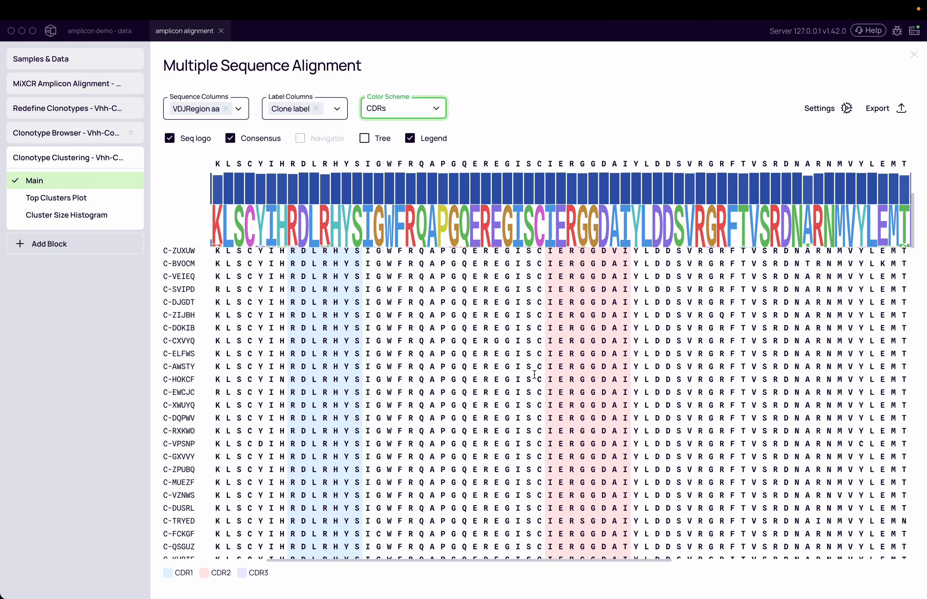
{"action": "scroll", "coordinate": [518, 424], "scroll_direction": "left", "scroll_amount": 5}
{"action": "scroll", "coordinate": [517, 425], "scroll_direction": "down", "scroll_amount": 10}
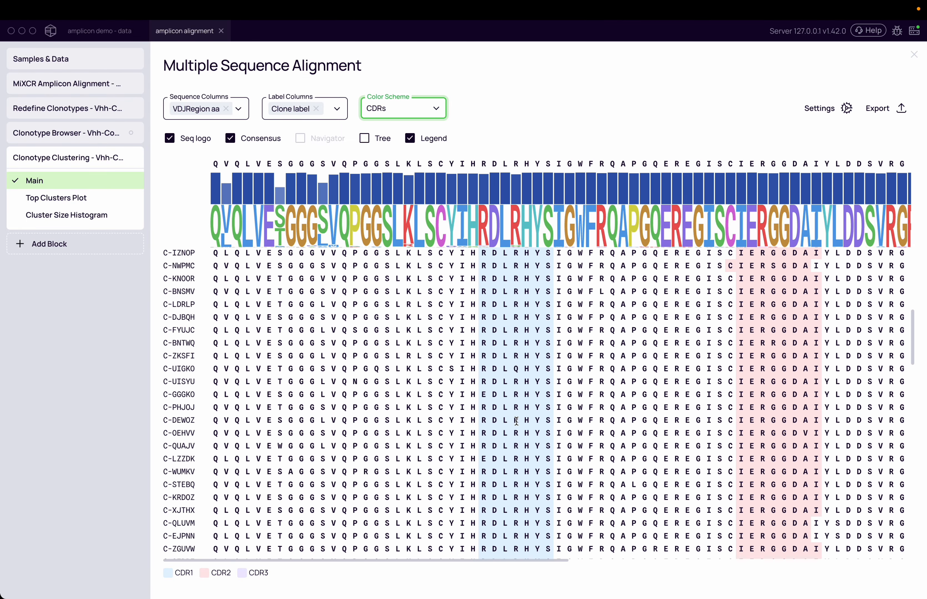
{"action": "double_click", "coordinate": [486, 280]}
{"action": "scroll", "coordinate": [513, 370], "scroll_direction": "down", "scroll_amount": 15}
{"action": "scroll", "coordinate": [511, 366], "scroll_direction": "right", "scroll_amount": 3}
{"action": "scroll", "coordinate": [512, 366], "scroll_direction": "down", "scroll_amount": 5}
{"action": "scroll", "coordinate": [511, 366], "scroll_direction": "right", "scroll_amount": 15}
{"action": "scroll", "coordinate": [622, 414], "scroll_direction": "up", "scroll_amount": 10}
{"action": "scroll", "coordinate": [622, 413], "scroll_direction": "up", "scroll_amount": 10}
{"action": "scroll", "coordinate": [622, 414], "scroll_direction": "up", "scroll_amount": 3}
{"action": "scroll", "coordinate": [622, 415], "scroll_direction": "left", "scroll_amount": 15}
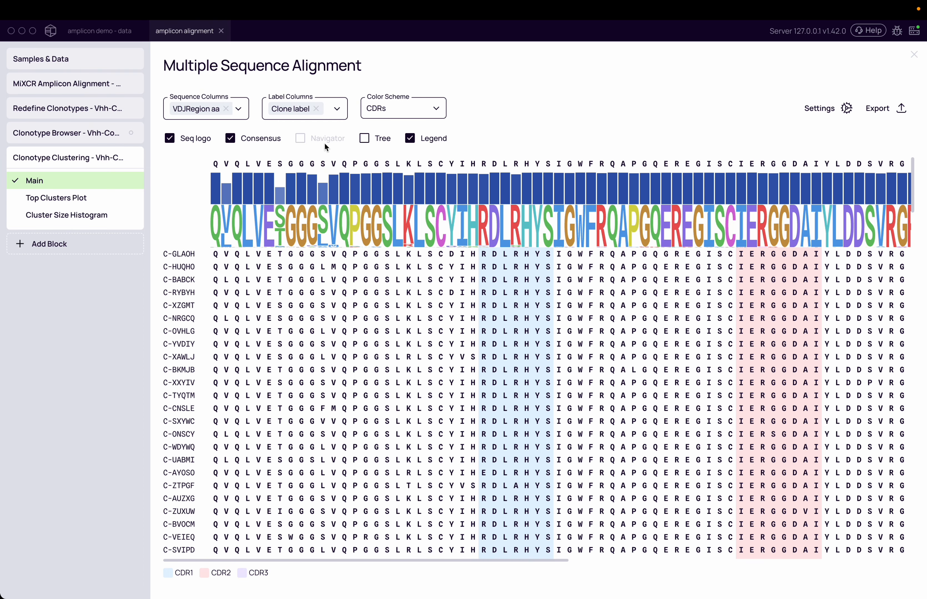
Step: Show the tree beside the alignment, then hide it again
{"action": "left_click", "coordinate": [365, 139]}
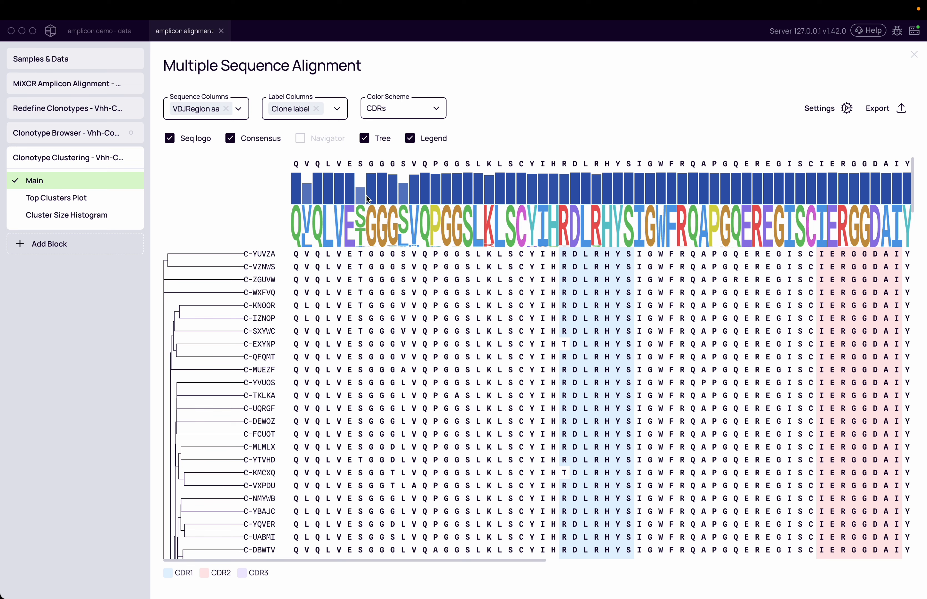
{"action": "left_click", "coordinate": [364, 139]}
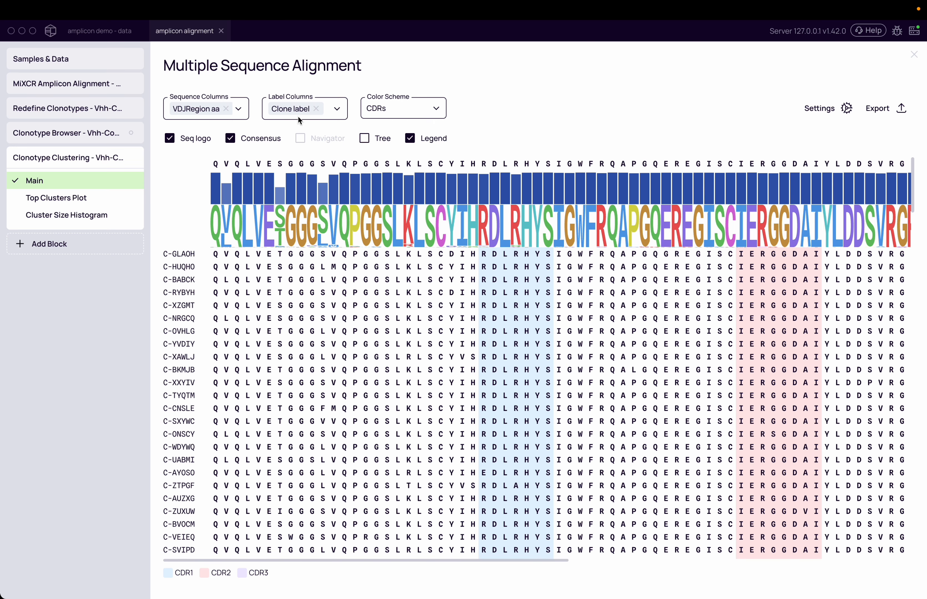
Step: Close the multiple sequence alignment and return to the cluster table
{"action": "left_click", "coordinate": [817, 118]}
{"action": "left_click", "coordinate": [660, 145]}
{"action": "scroll", "coordinate": [369, 367], "scroll_direction": "right", "scroll_amount": 5}
{"action": "scroll", "coordinate": [369, 367], "scroll_direction": "left", "scroll_amount": 5}
{"action": "left_click", "coordinate": [914, 54]}
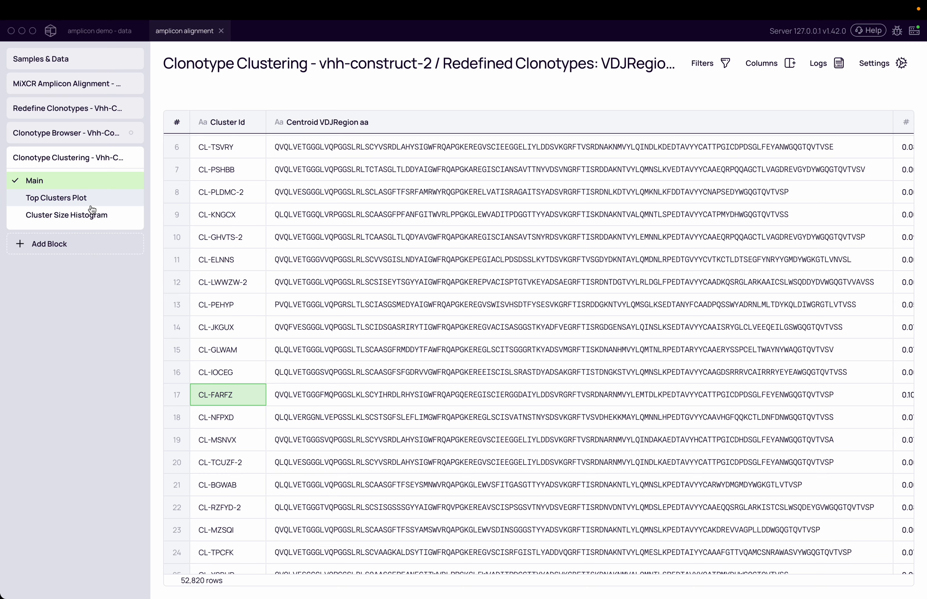
Step: Open the Top Clusters Plot and scroll across it to examine cluster sizes and reads per sample
{"action": "left_click", "coordinate": [93, 208]}
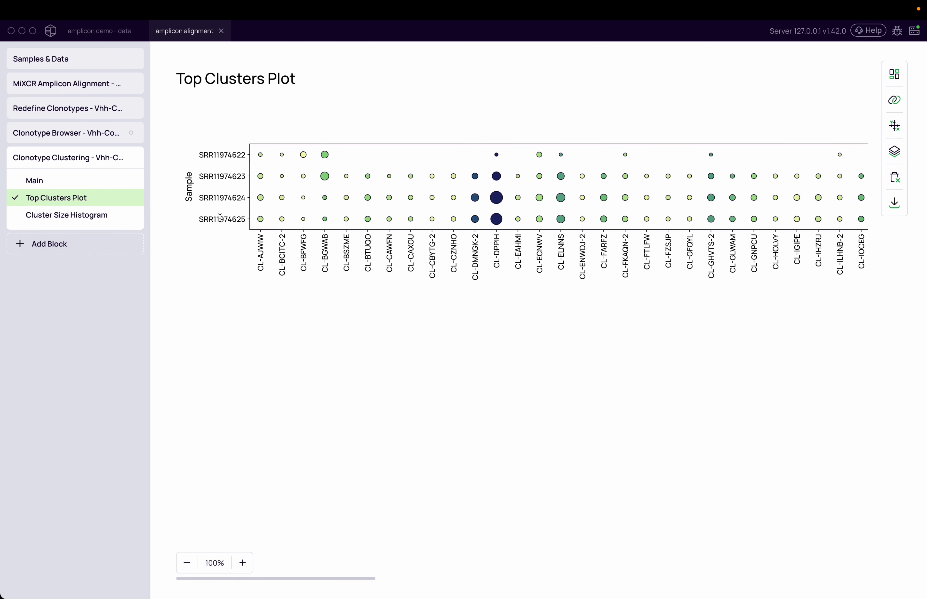
{"action": "scroll", "coordinate": [469, 221], "scroll_direction": "right", "scroll_amount": 15}
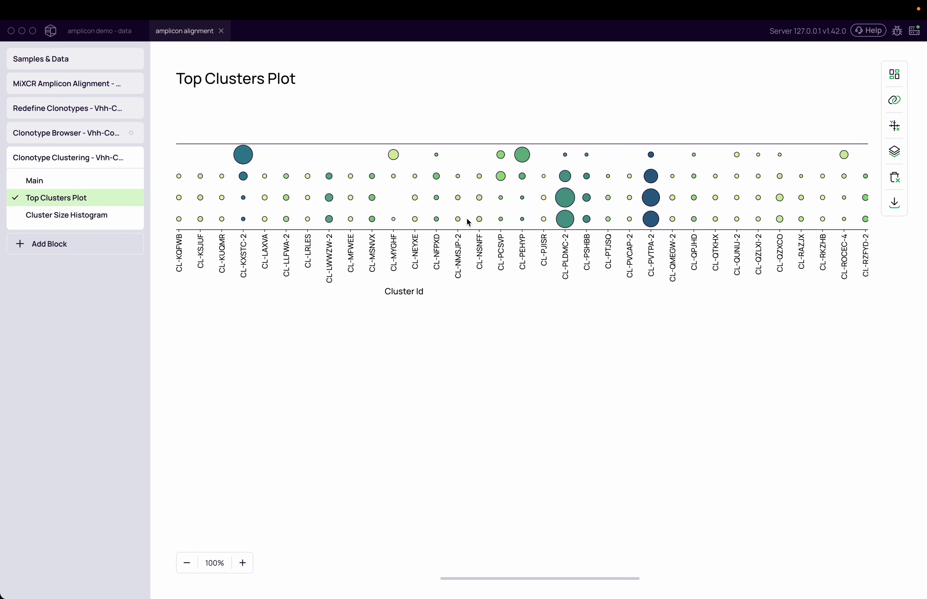
{"action": "scroll", "coordinate": [388, 265], "scroll_direction": "left", "scroll_amount": 10}
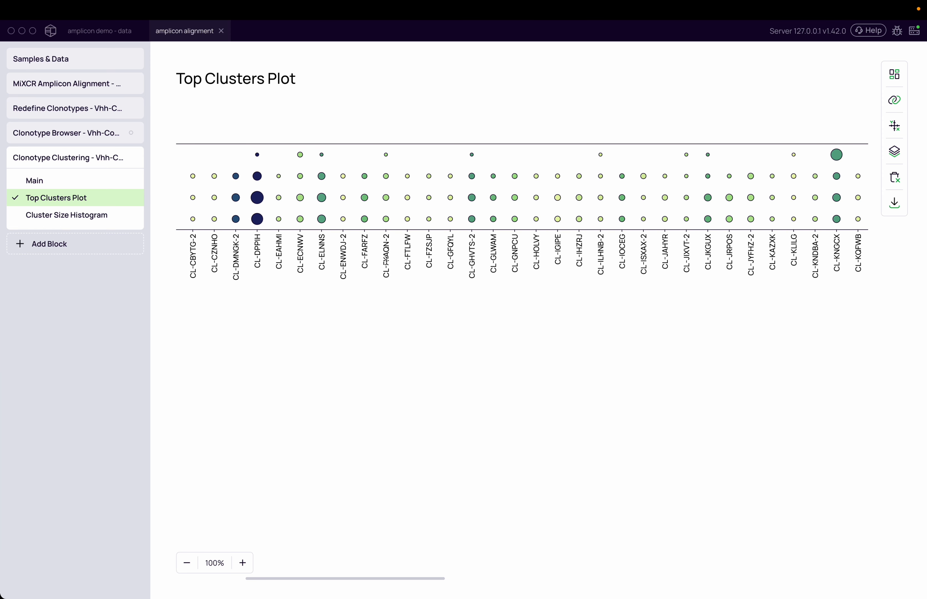
{"action": "scroll", "coordinate": [388, 265], "scroll_direction": "left", "scroll_amount": 2}
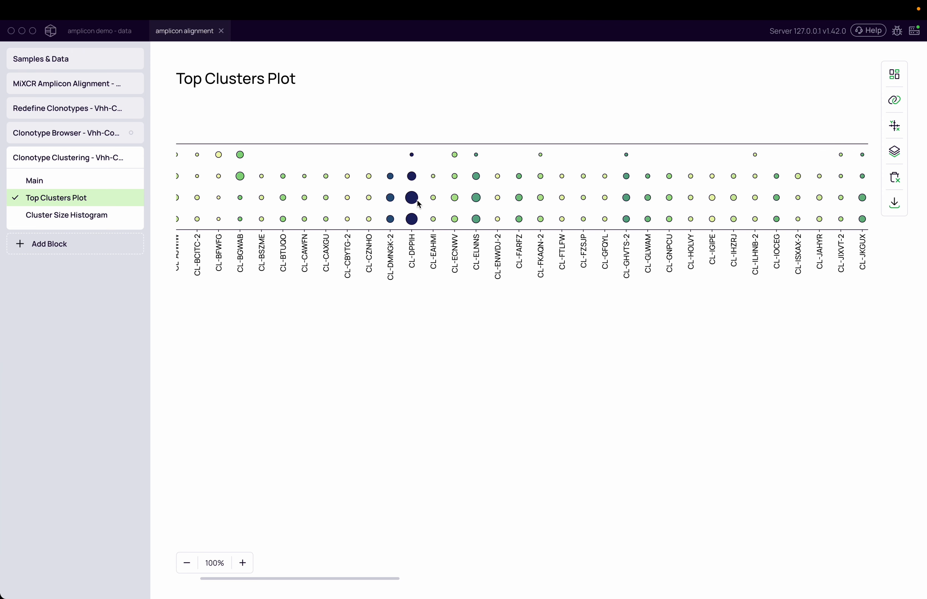
{"action": "mouse_move", "coordinate": [414, 196]}
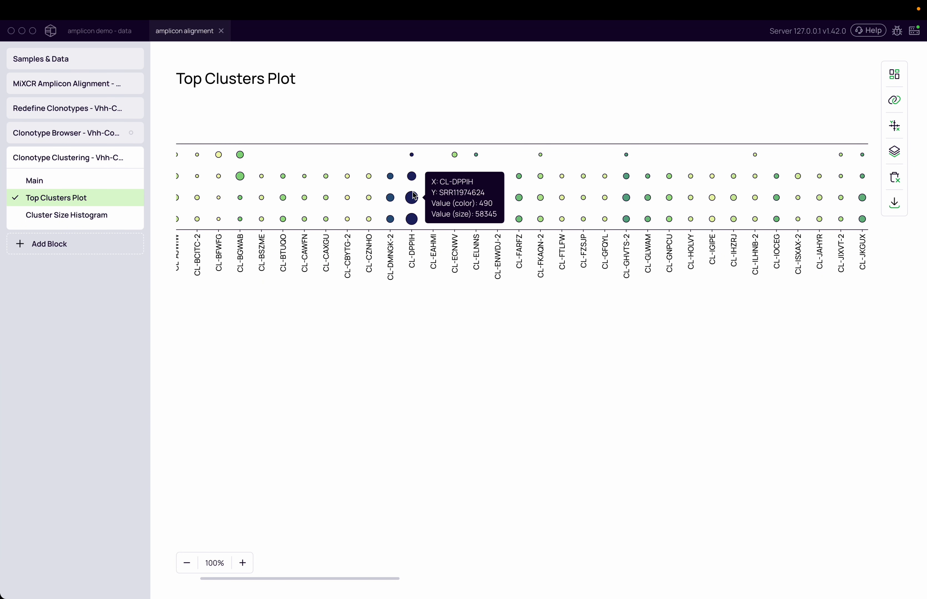
{"action": "scroll", "coordinate": [445, 242], "scroll_direction": "right", "scroll_amount": 15}
{"action": "scroll", "coordinate": [446, 243], "scroll_direction": "right", "scroll_amount": 15}
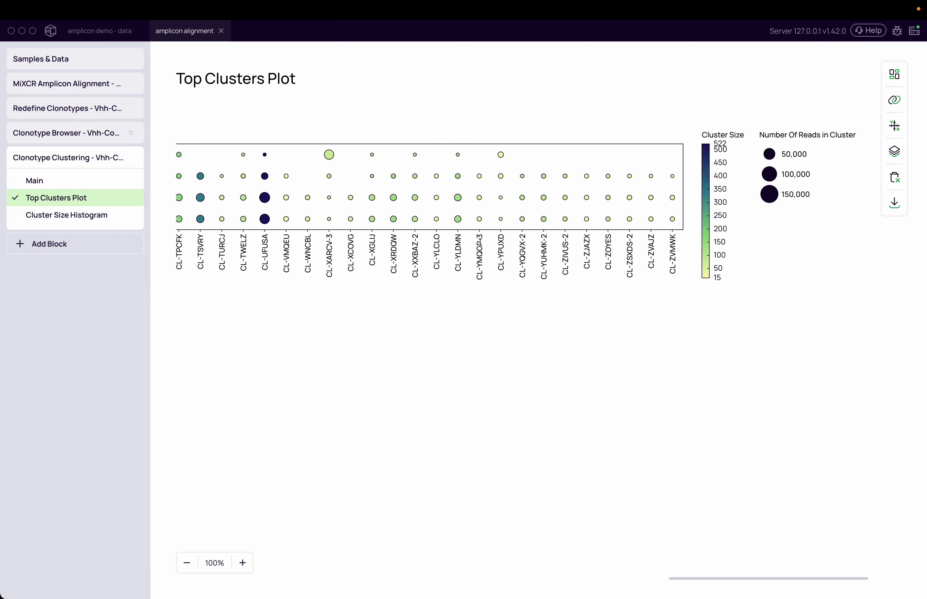
{"action": "scroll", "coordinate": [480, 243], "scroll_direction": "left", "scroll_amount": 10}
{"action": "scroll", "coordinate": [481, 245], "scroll_direction": "right", "scroll_amount": 10}
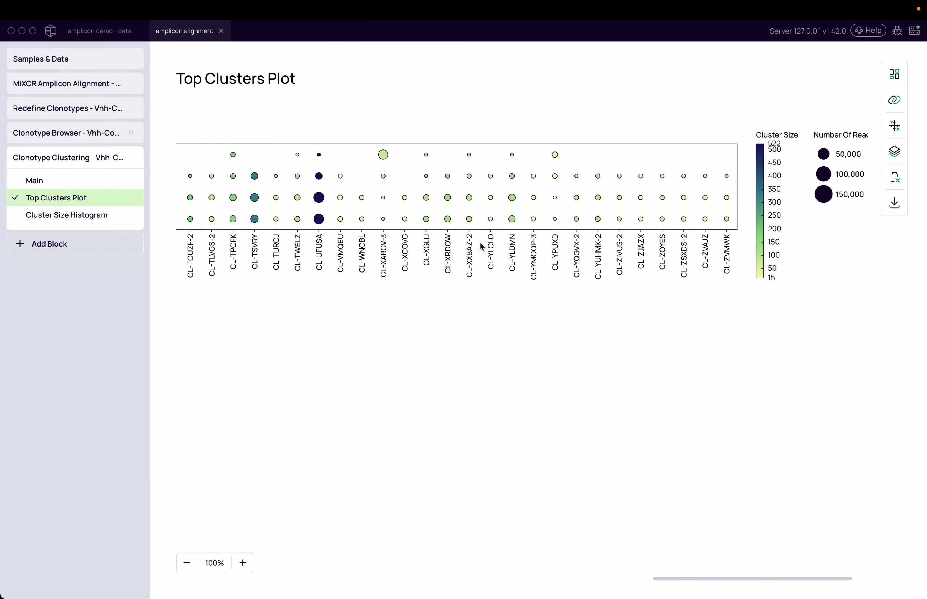
{"action": "scroll", "coordinate": [480, 244], "scroll_direction": "right", "scroll_amount": 3}
{"action": "scroll", "coordinate": [482, 245], "scroll_direction": "left", "scroll_amount": 20}
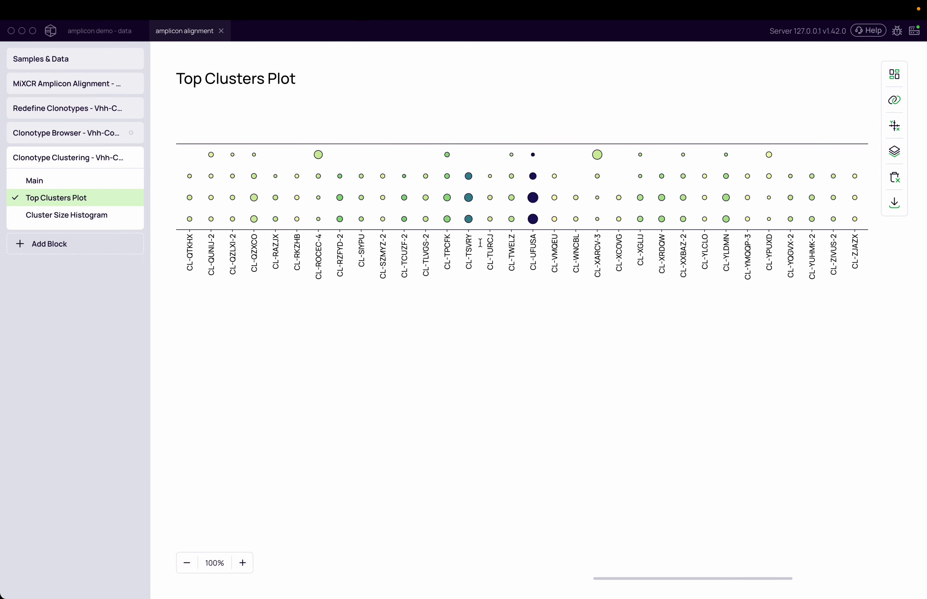
Step: Return to the cluster table and move the Clonotype Clustering block above the Clonotype Browser block
{"action": "left_click", "coordinate": [53, 179]}
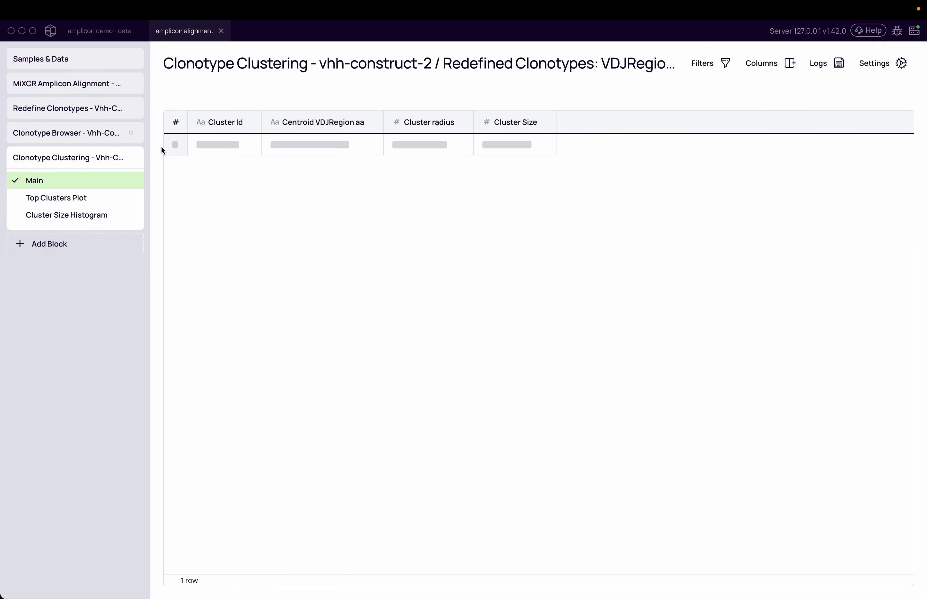
{"action": "left_click_drag", "start_coordinate": [15, 155], "coordinate": [15, 134]}
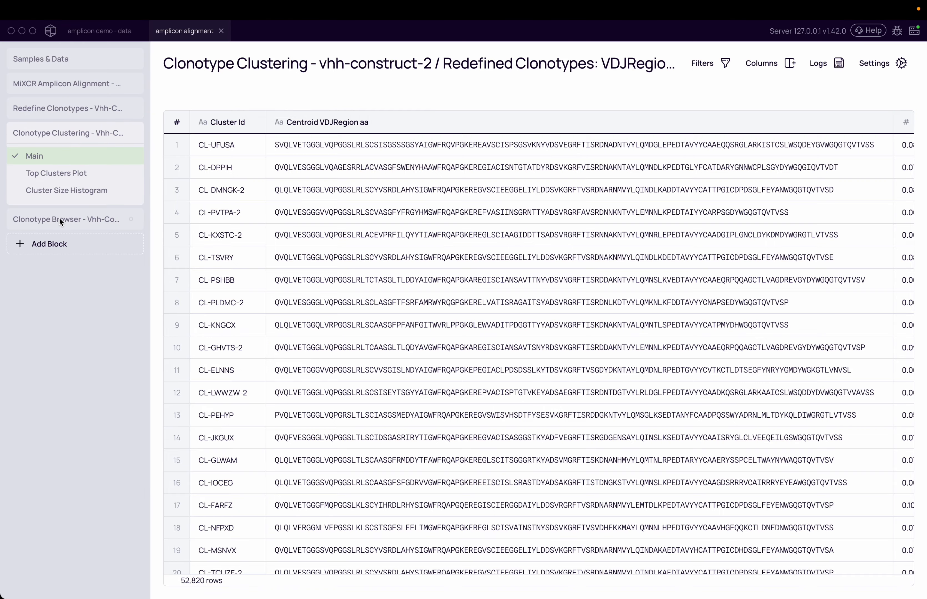
Step: Open the Clonotype Browser's per-sample table and scroll through its columns
{"action": "left_click", "coordinate": [59, 218]}
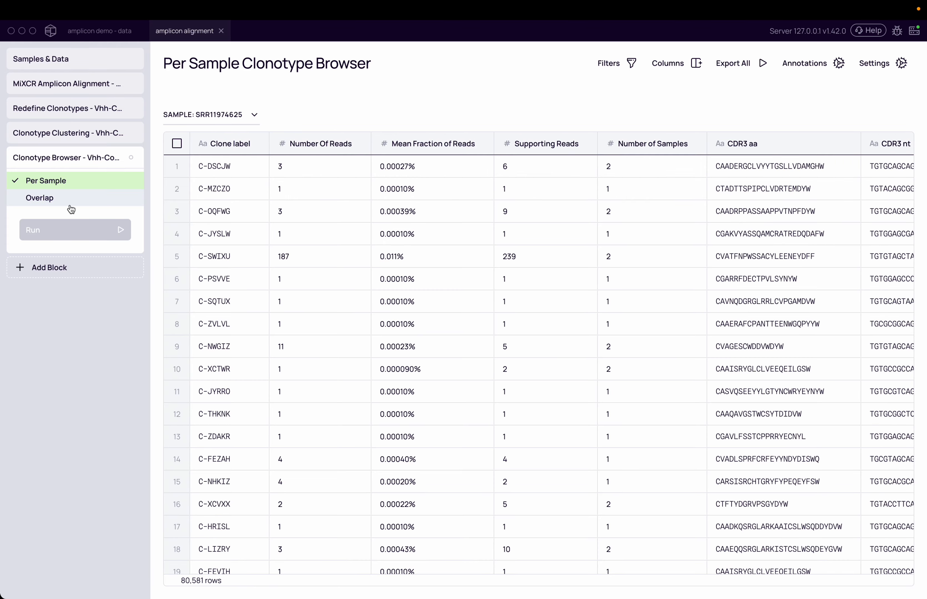
{"action": "scroll", "coordinate": [306, 170], "scroll_direction": "right", "scroll_amount": 1}
{"action": "scroll", "coordinate": [306, 168], "scroll_direction": "right", "scroll_amount": 3}
{"action": "scroll", "coordinate": [305, 168], "scroll_direction": "left", "scroll_amount": 4}
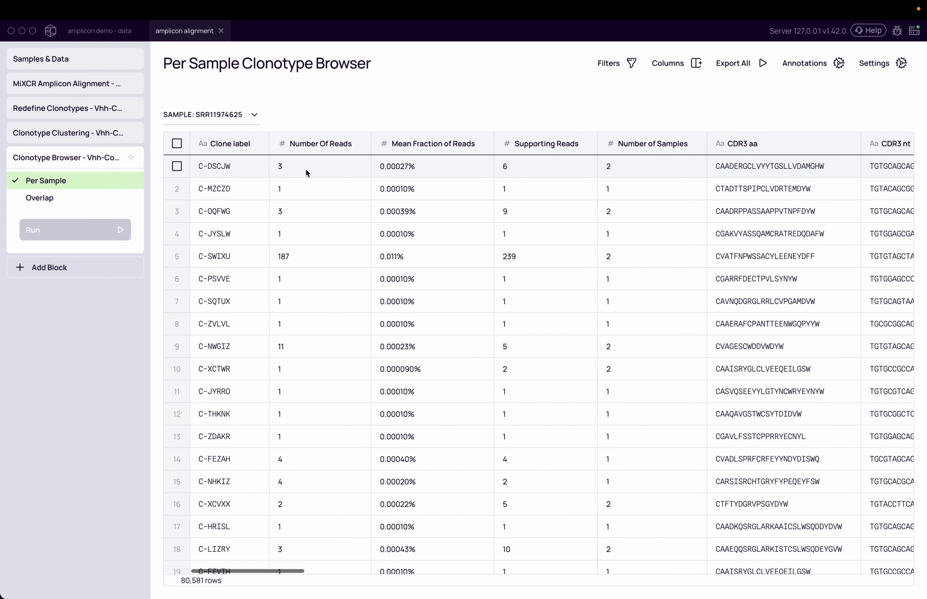
Step: Open the Overlap browser and show the Cluster Id column, searching the columns for "clus"
{"action": "left_click", "coordinate": [40, 198]}
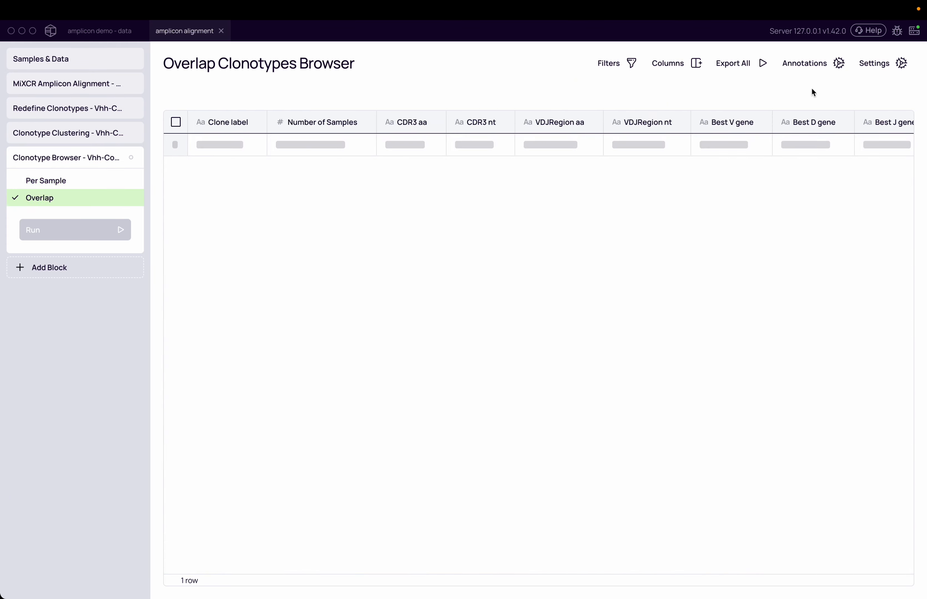
{"action": "left_click", "coordinate": [679, 64]}
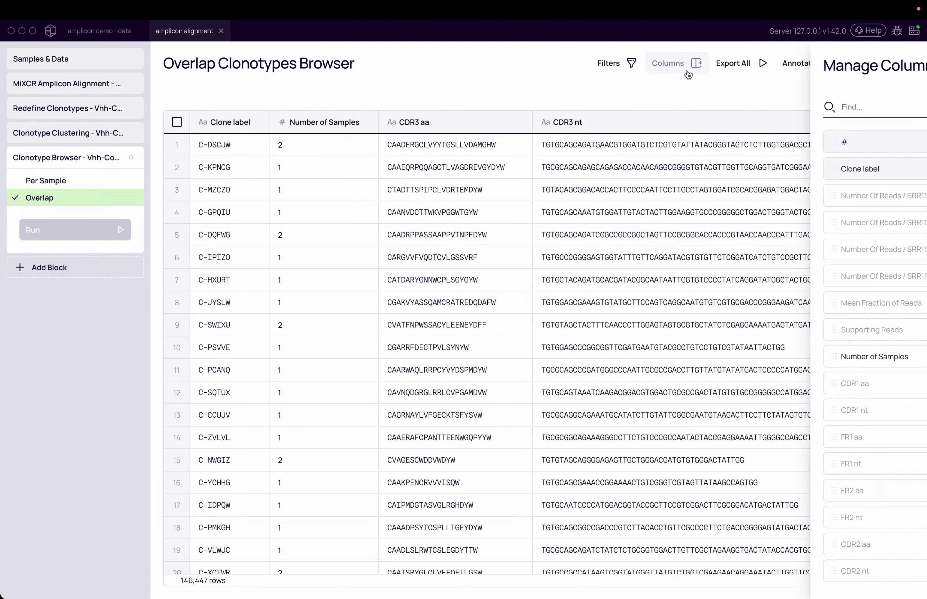
{"action": "type", "text": "clus"}
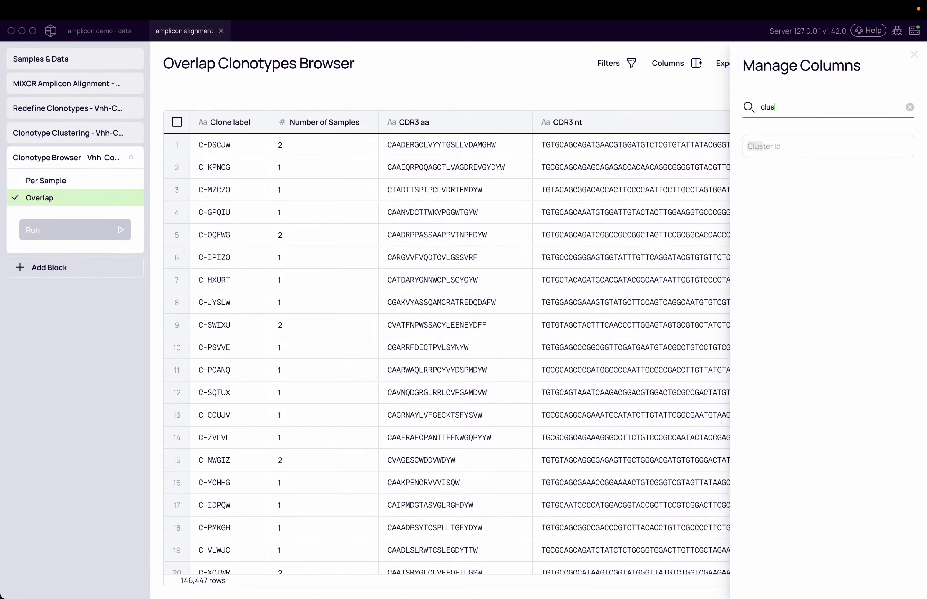
{"action": "left_click", "coordinate": [902, 146]}
{"action": "left_click", "coordinate": [624, 88]}
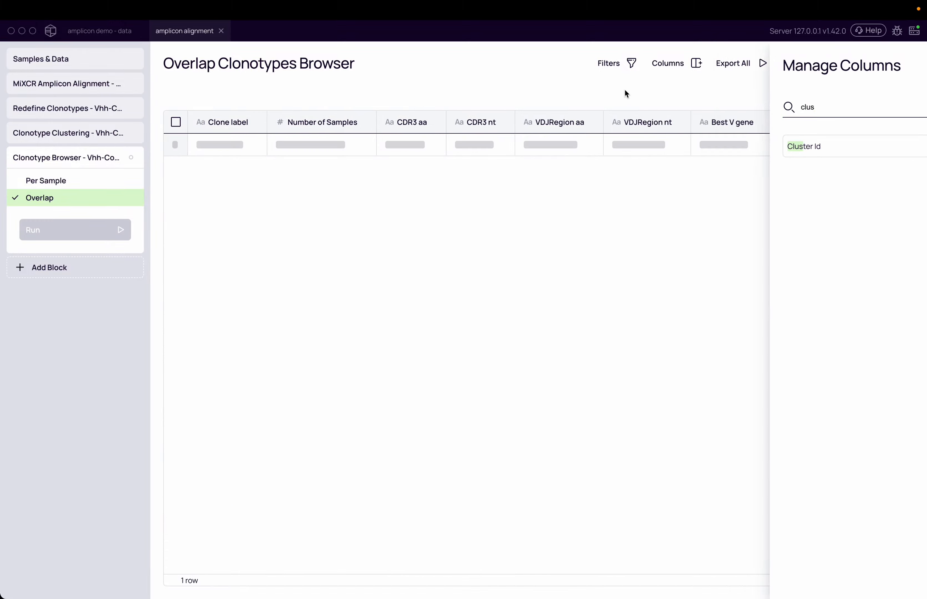
{"action": "scroll", "coordinate": [717, 230], "scroll_direction": "right", "scroll_amount": 10}
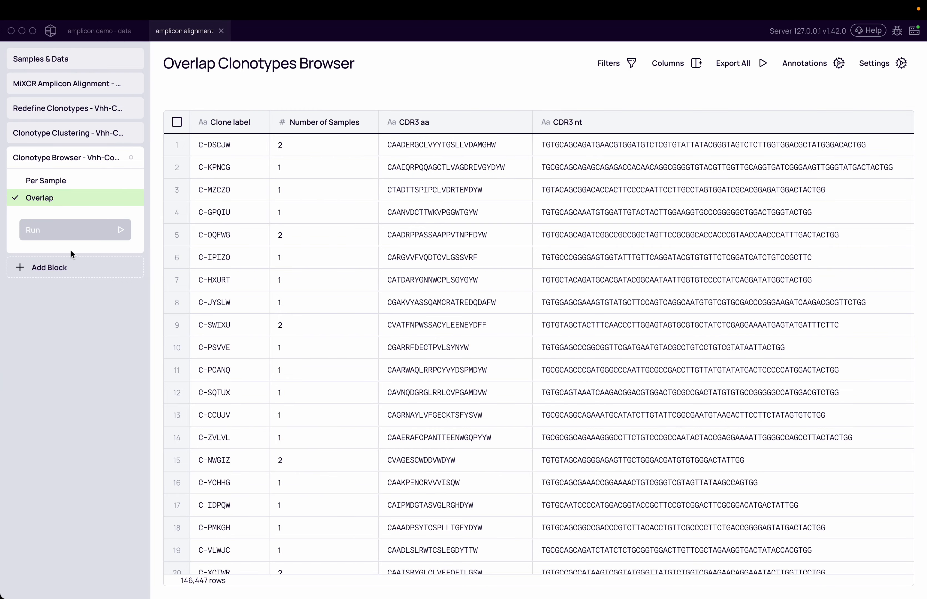
Step: Add a Clonotype Enrichment block below the Clonotype Clustering block
{"action": "left_click", "coordinate": [69, 137]}
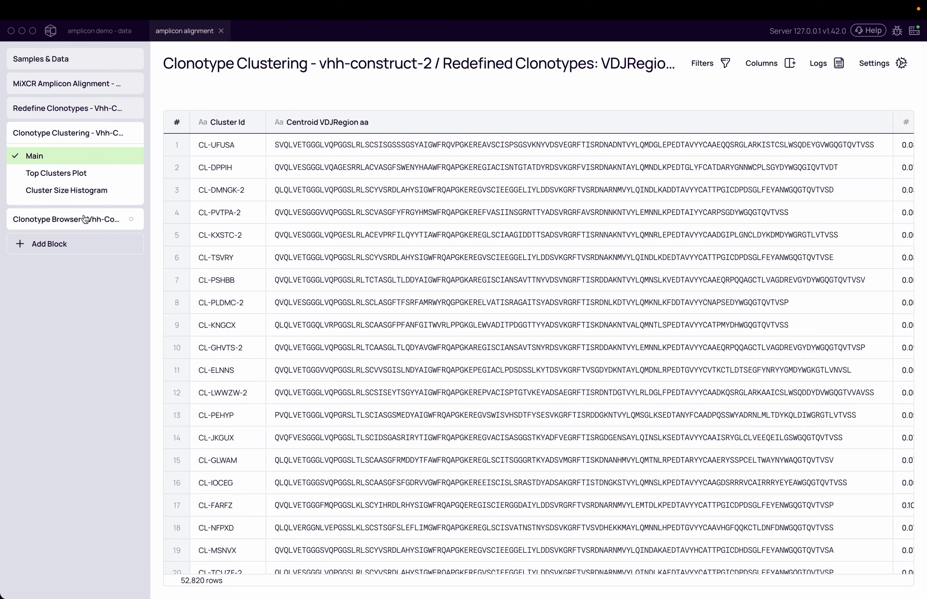
{"action": "left_click", "coordinate": [83, 243]}
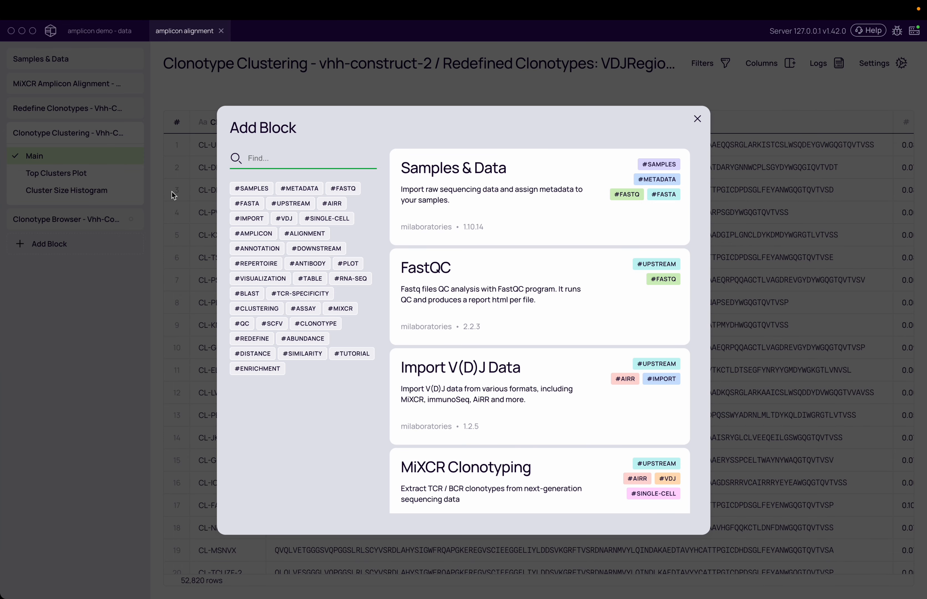
{"action": "type", "text": "enr"}
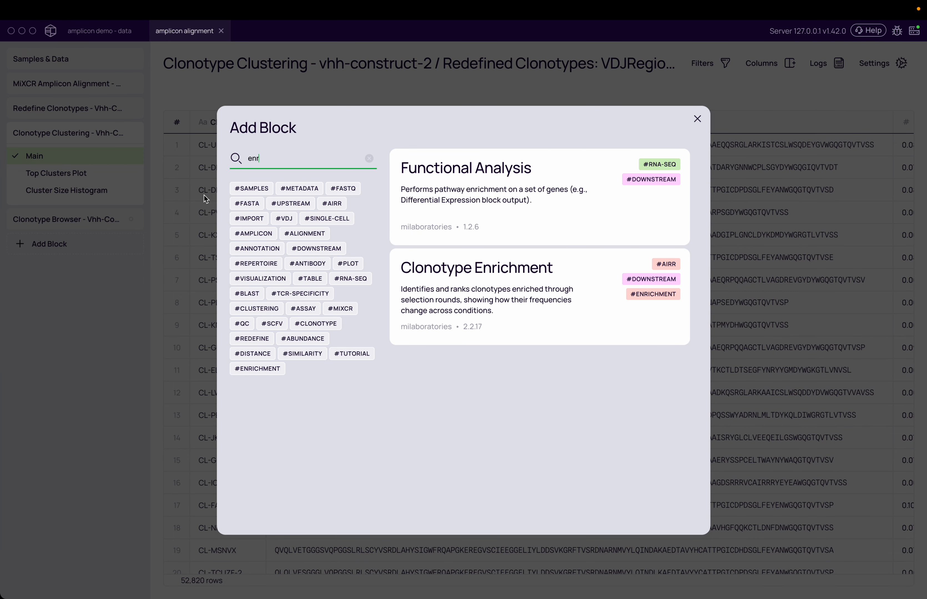
{"action": "left_click", "coordinate": [436, 271]}
{"action": "left_click", "coordinate": [408, 483]}
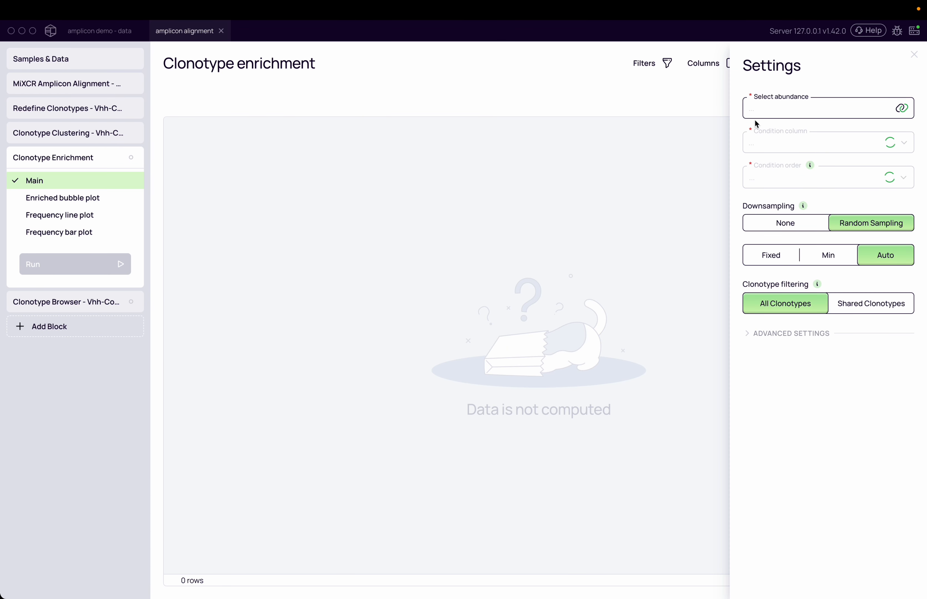
Step: Set the enrichment abundance to Number Of Reads in Cluster / Redefined Clonotypes: VDJRegion aa and the condition column to enrichmentRound
{"action": "left_click", "coordinate": [841, 112]}
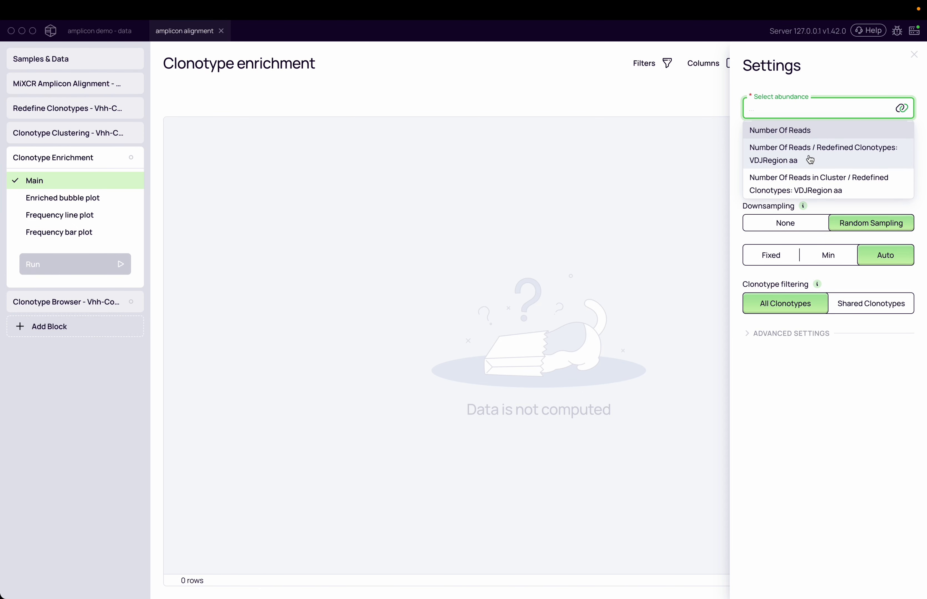
{"action": "left_click", "coordinate": [811, 183]}
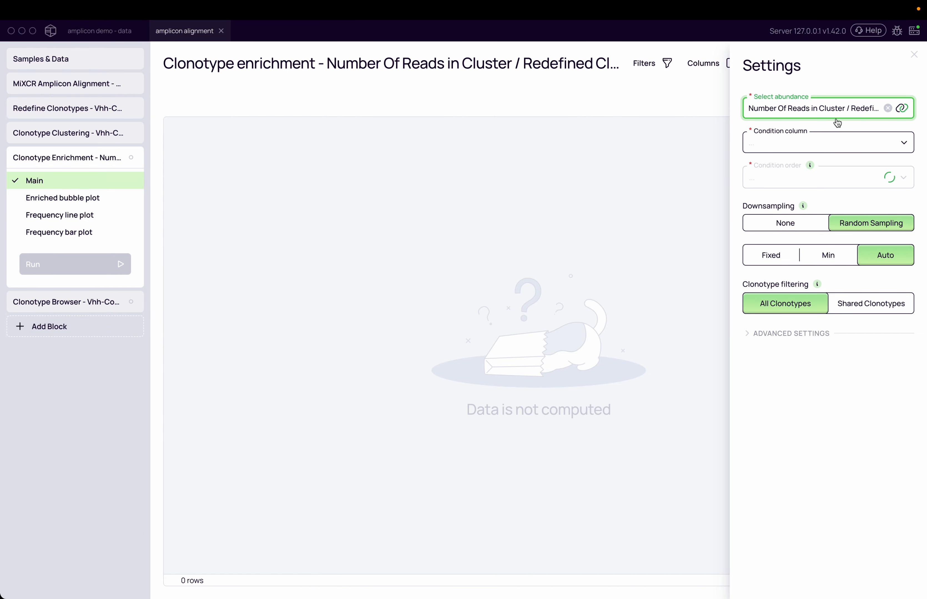
{"action": "left_click", "coordinate": [825, 139]}
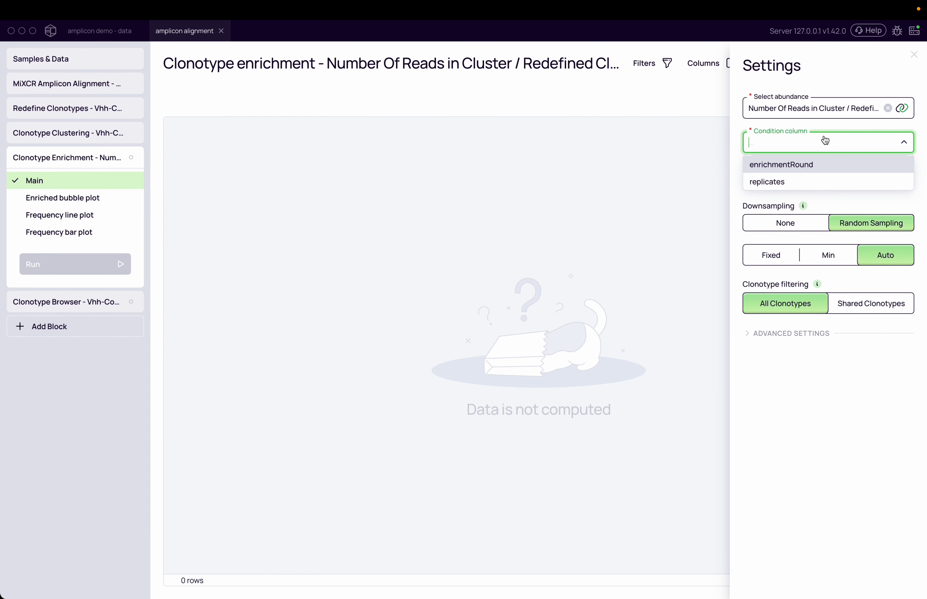
{"action": "left_click", "coordinate": [812, 161]}
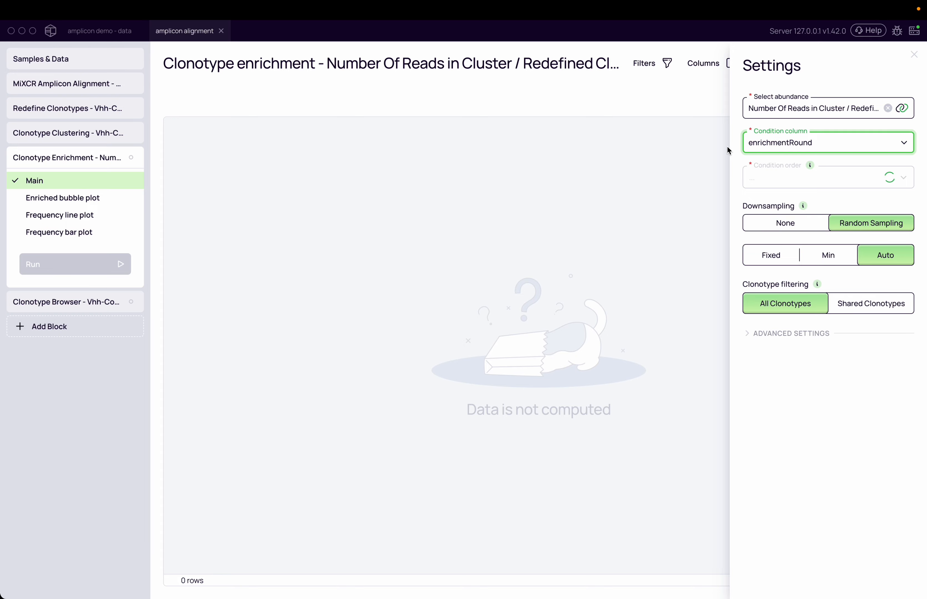
{"action": "mouse_move", "coordinate": [810, 165]}
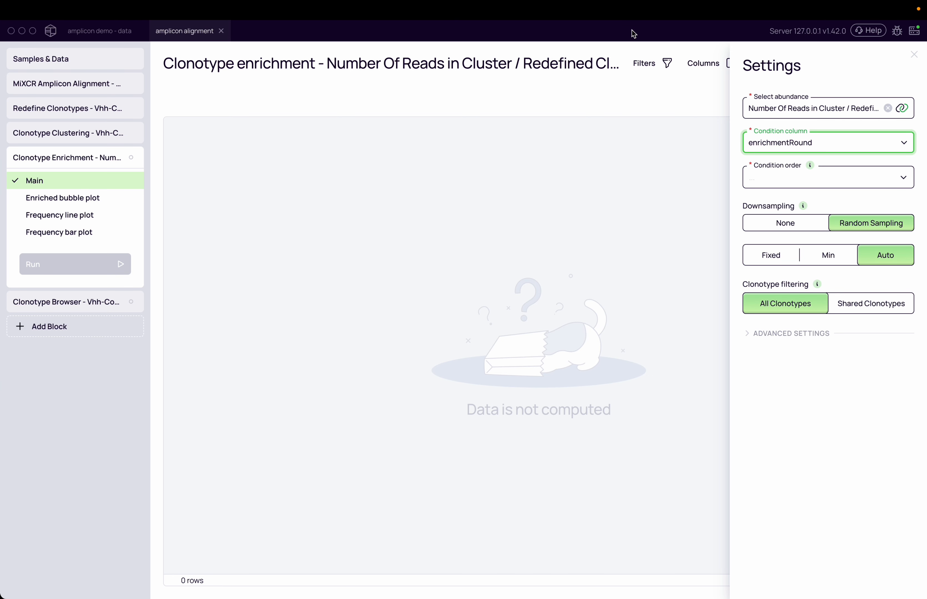
{"action": "mouse_move", "coordinate": [630, 18]}
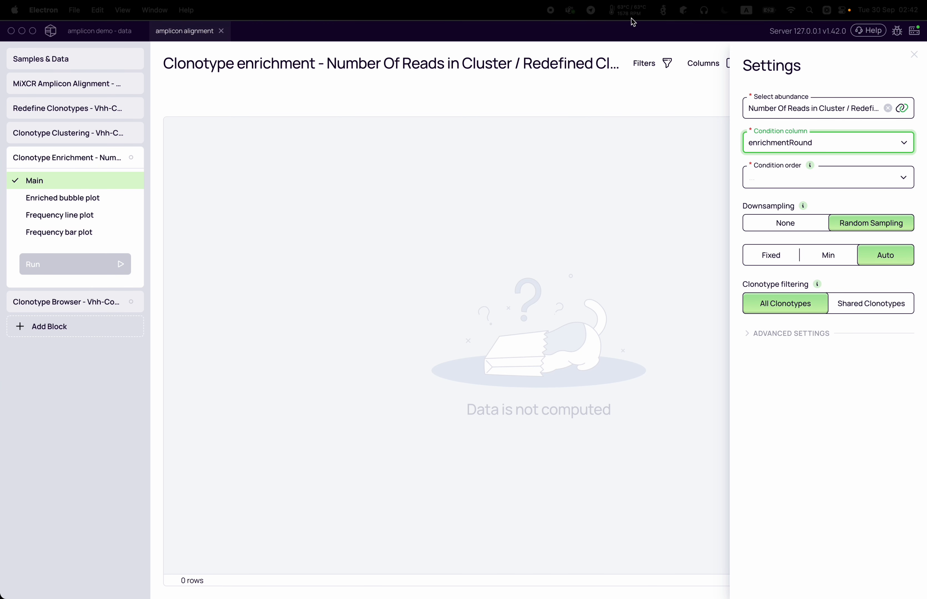